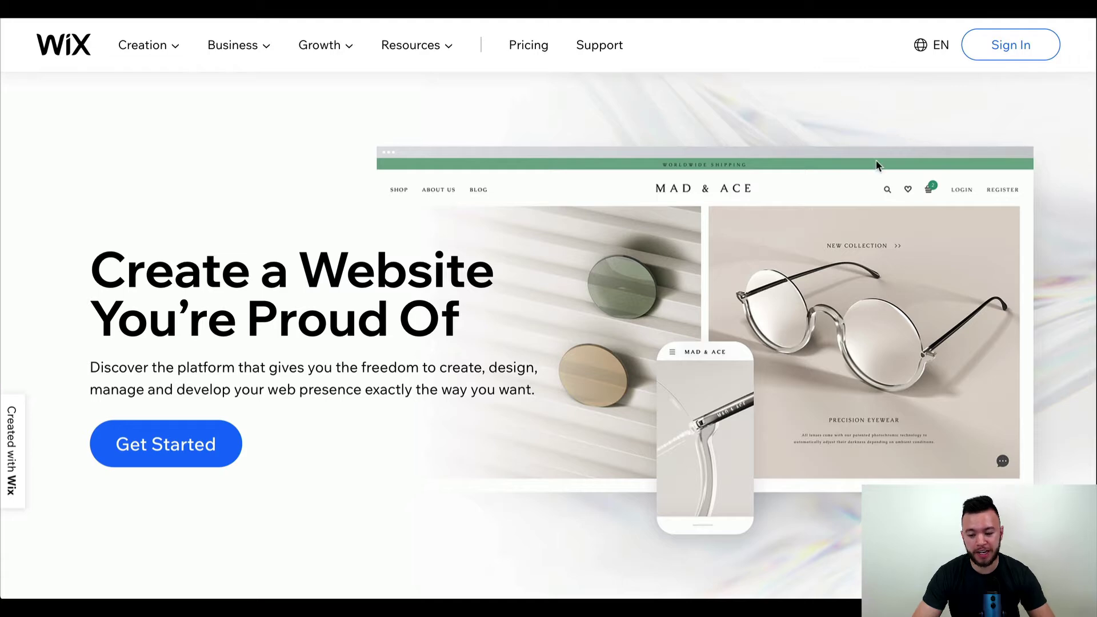
- Sign in to Wix, check the actions available for the Growingwithbreeze site, and open that site's dashboard
click(1023, 56)
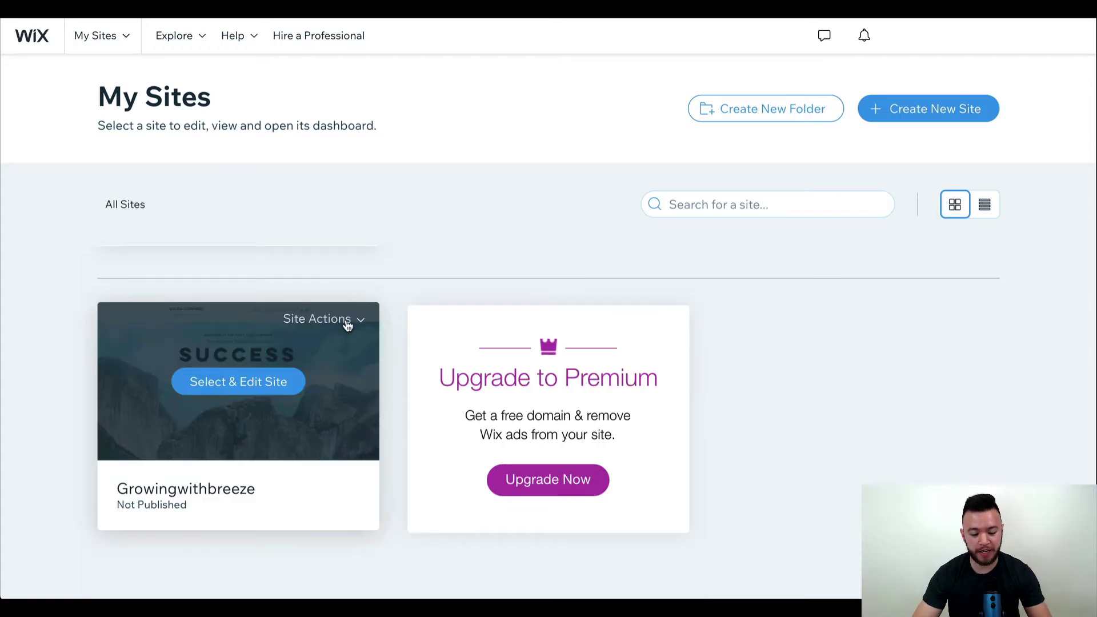
click(347, 324)
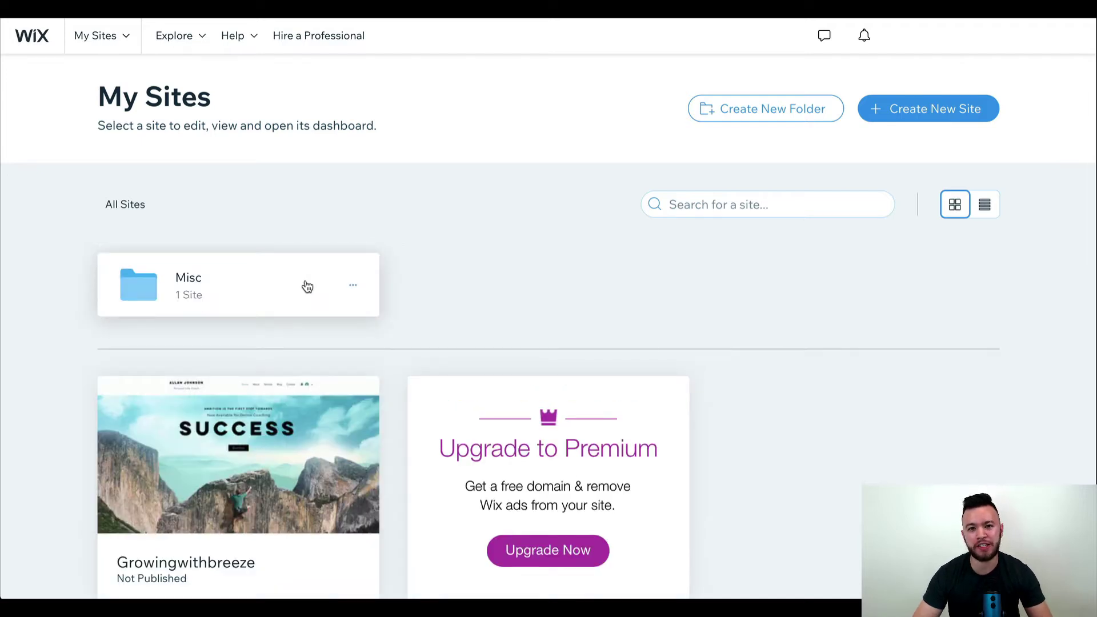
scroll(307, 287, down, 1)
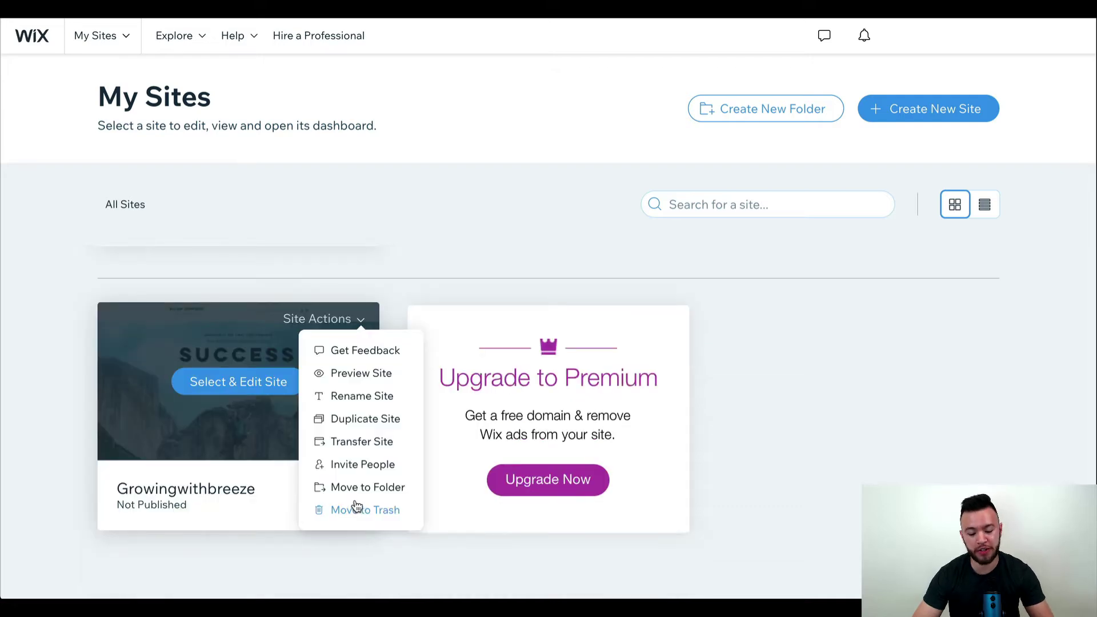
scroll(265, 424, up, 1)
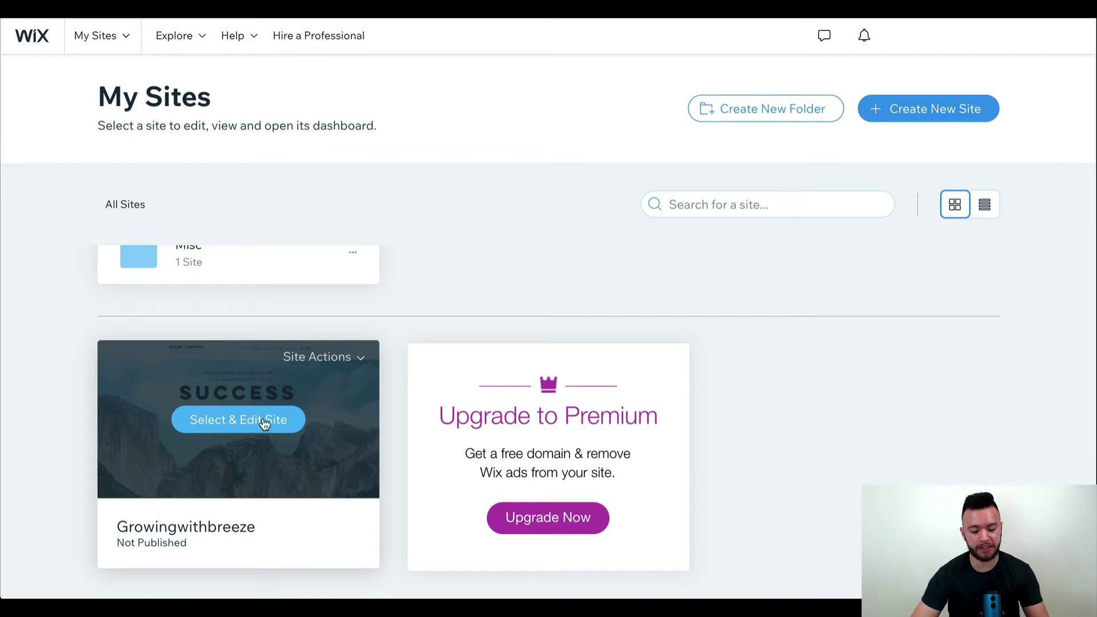
click(265, 424)
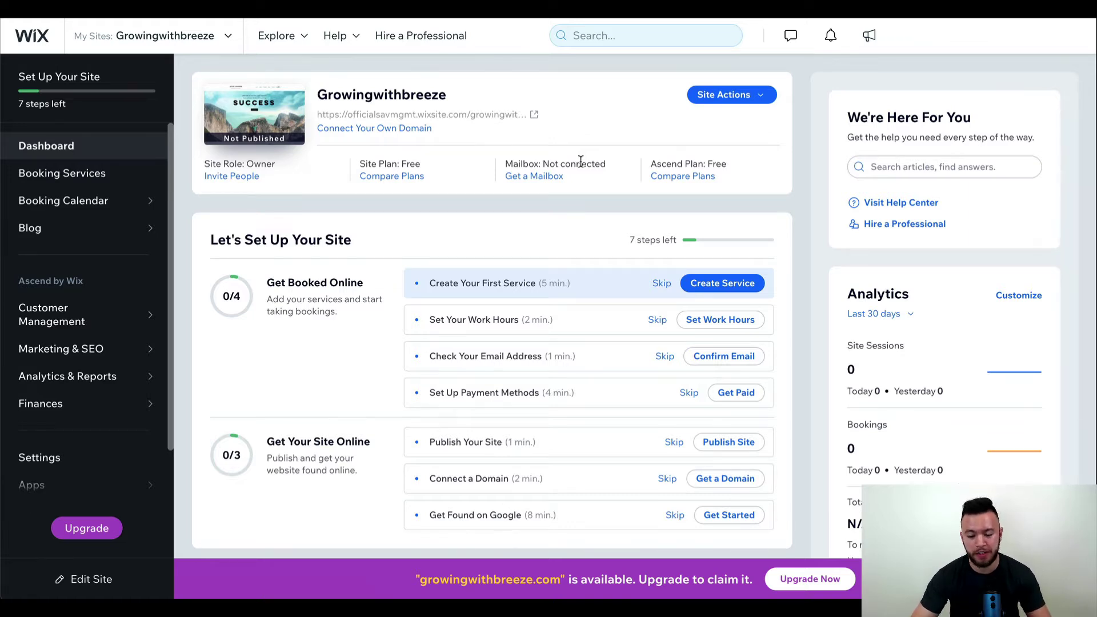
- Examine the dashboard's site setup checklist, the suggestions for the site and the overview of additional business tools
scroll(548, 216, down, 2)
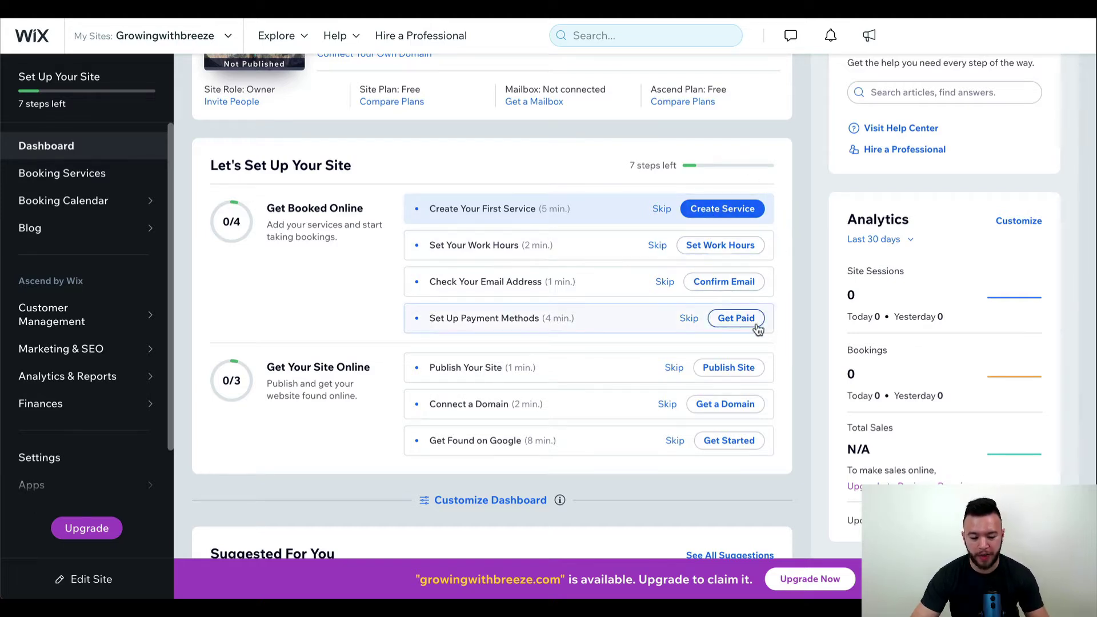
scroll(754, 317, down, 1)
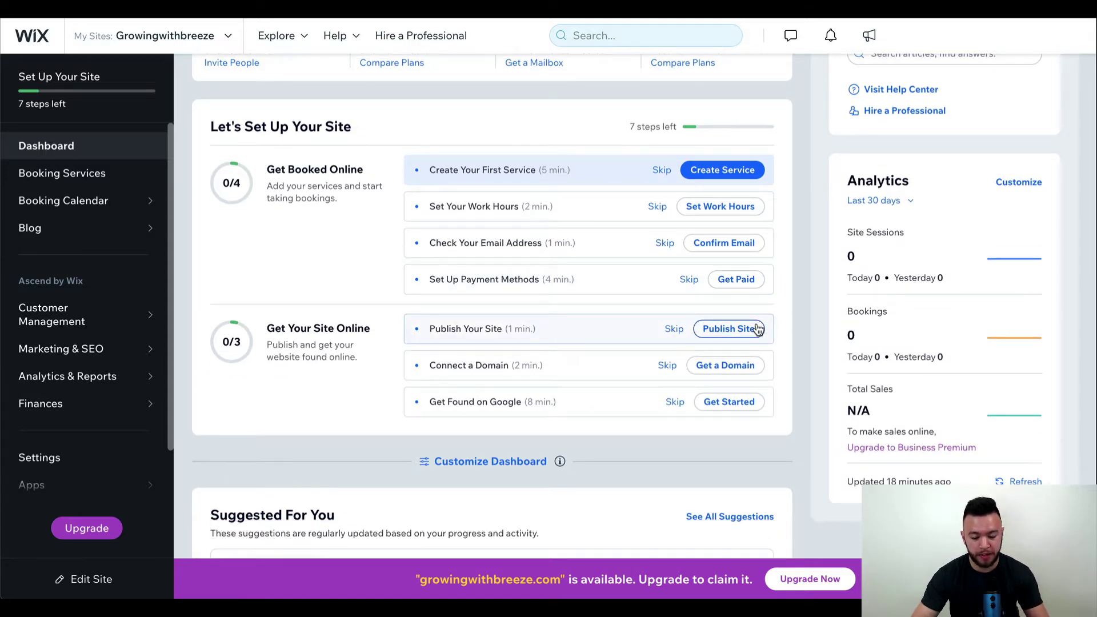
scroll(758, 330, down, 2)
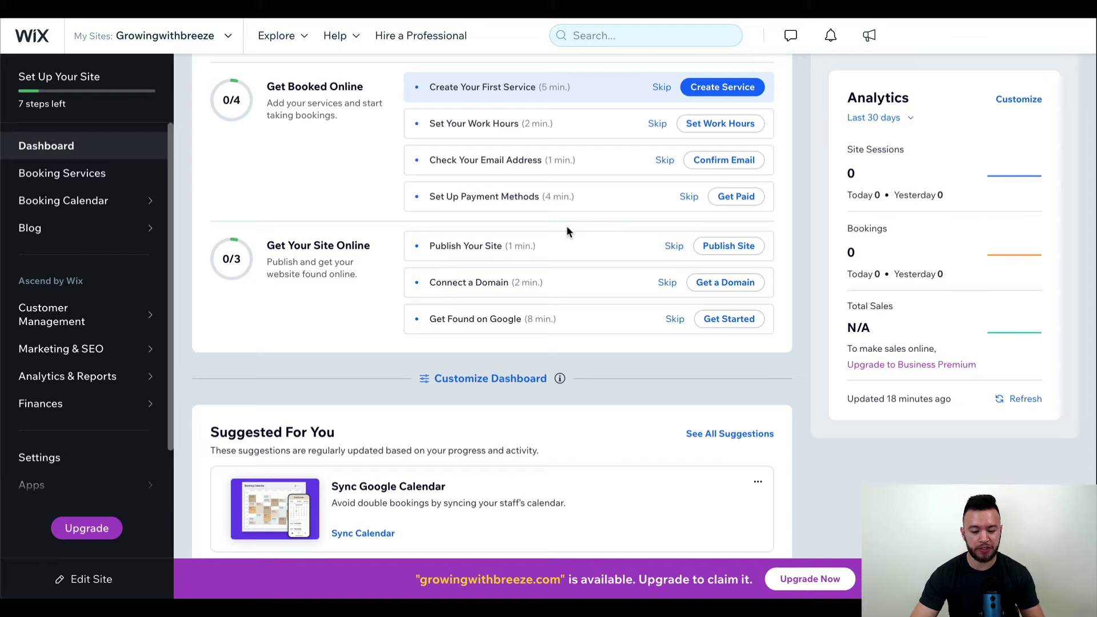
scroll(568, 228, down, 9)
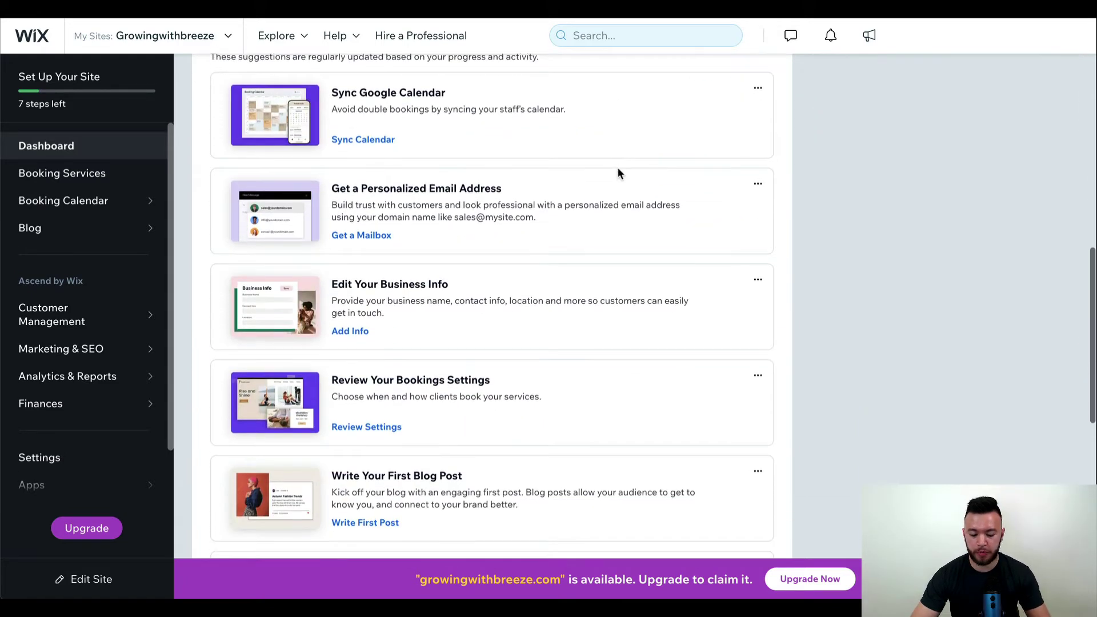
scroll(619, 170, up, 2)
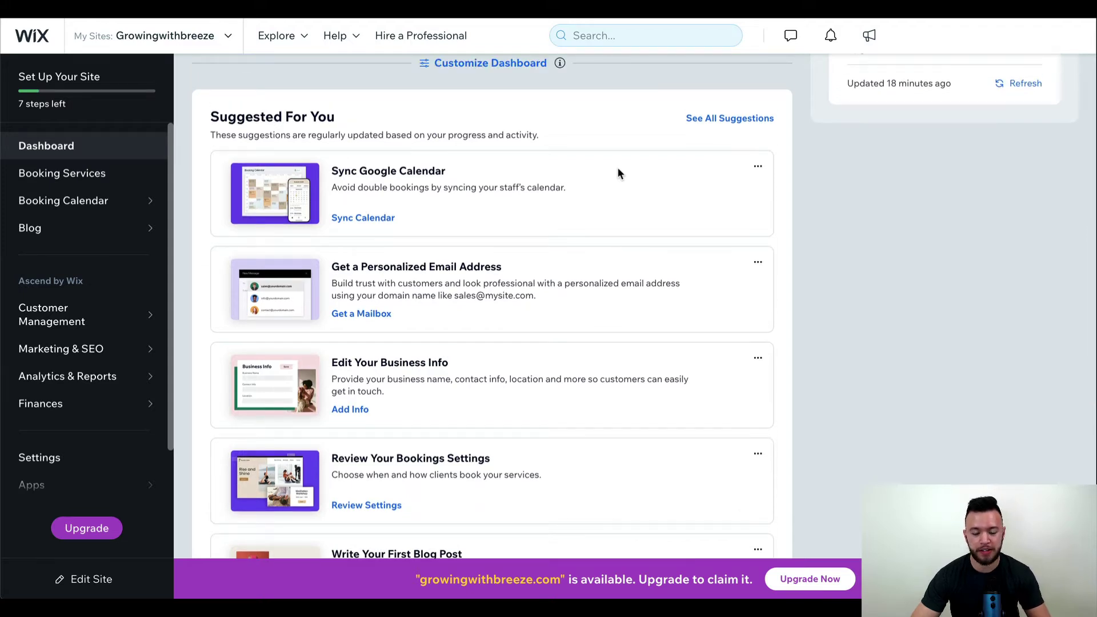
scroll(620, 175, down, 5)
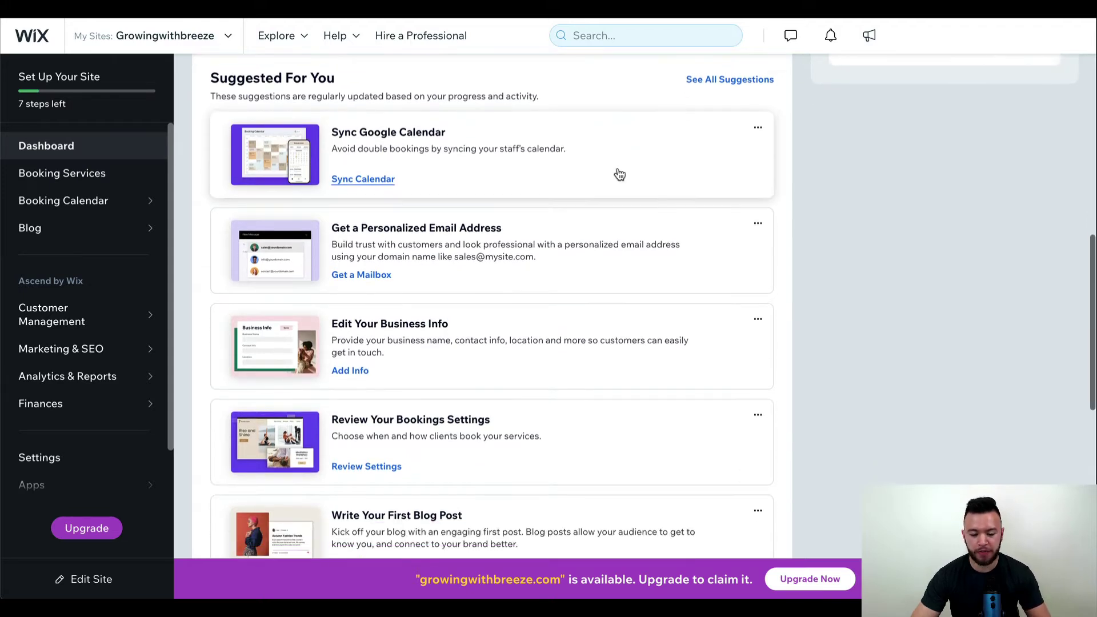
scroll(620, 174, down, 4)
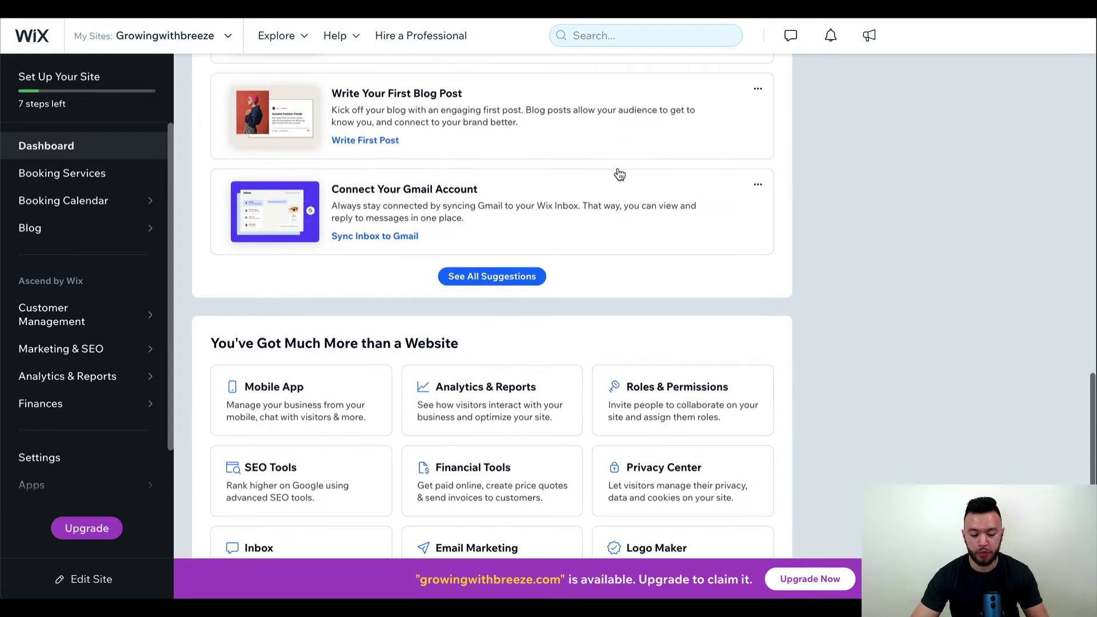
scroll(395, 174, down, 3)
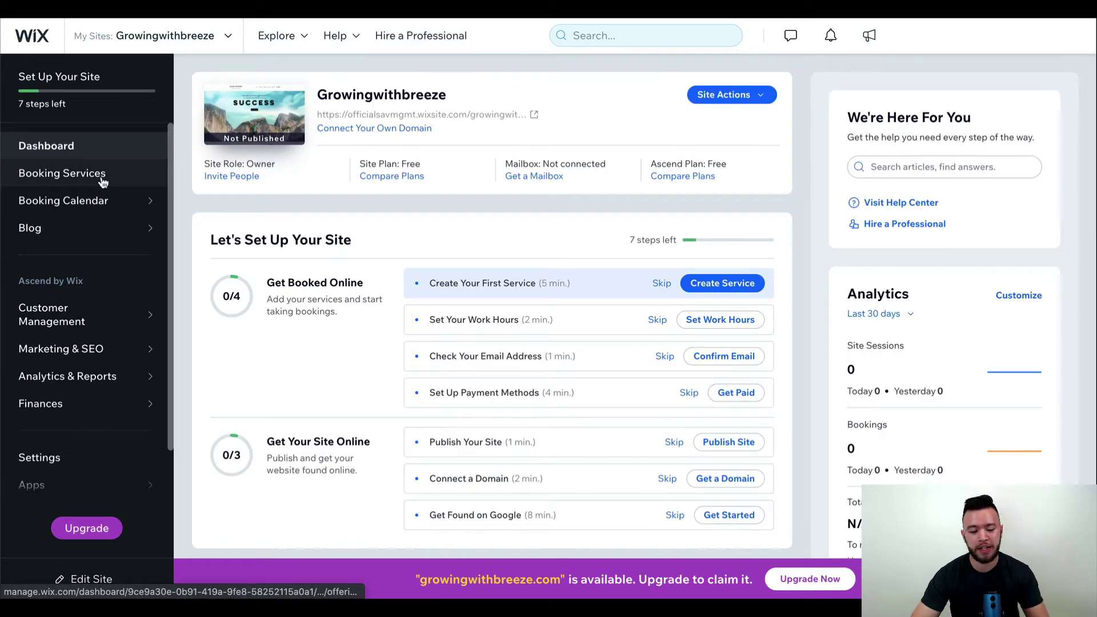
- View the site's booking services list and its published blog posts
click(102, 182)
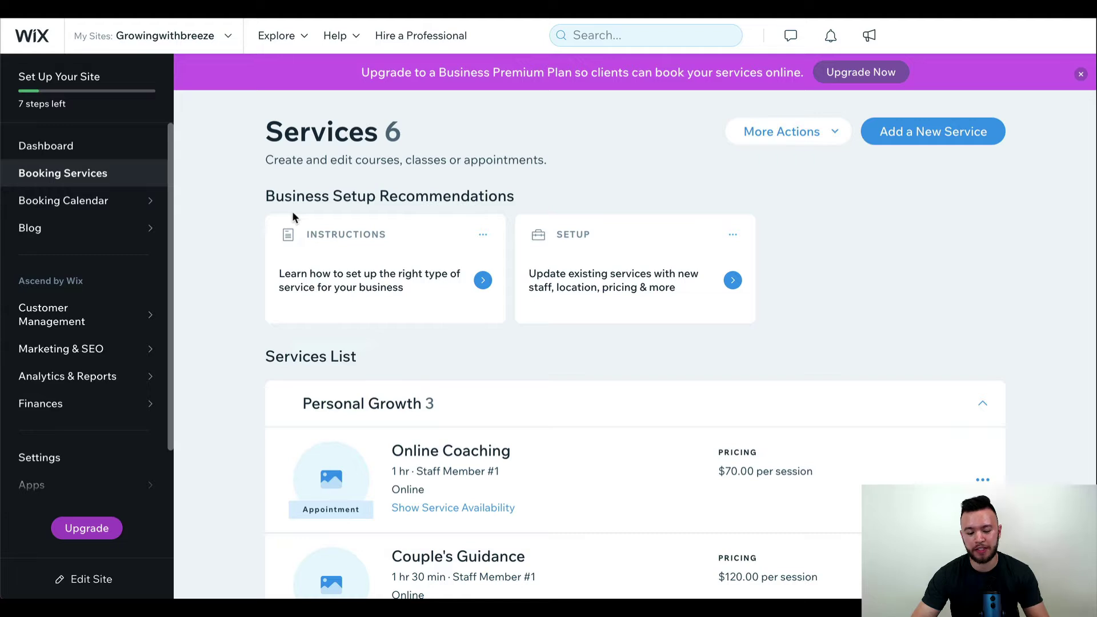
scroll(515, 175, down, 1)
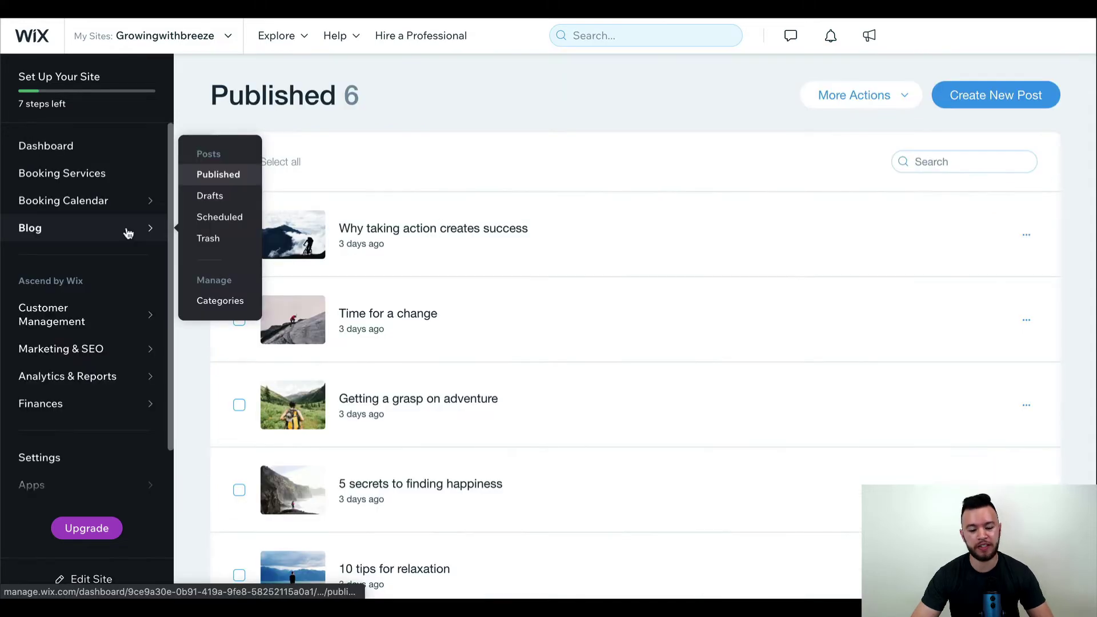
click(128, 228)
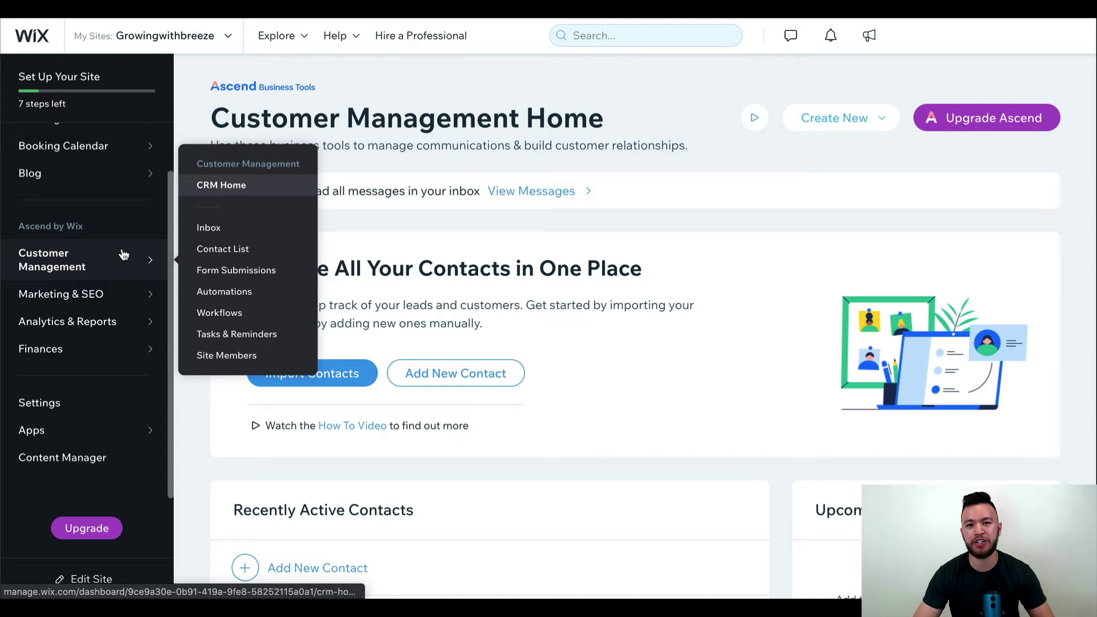
- Look through the tools offered under Marketing & SEO, Analytics & Reports and Finances
mouse_move(107, 302)
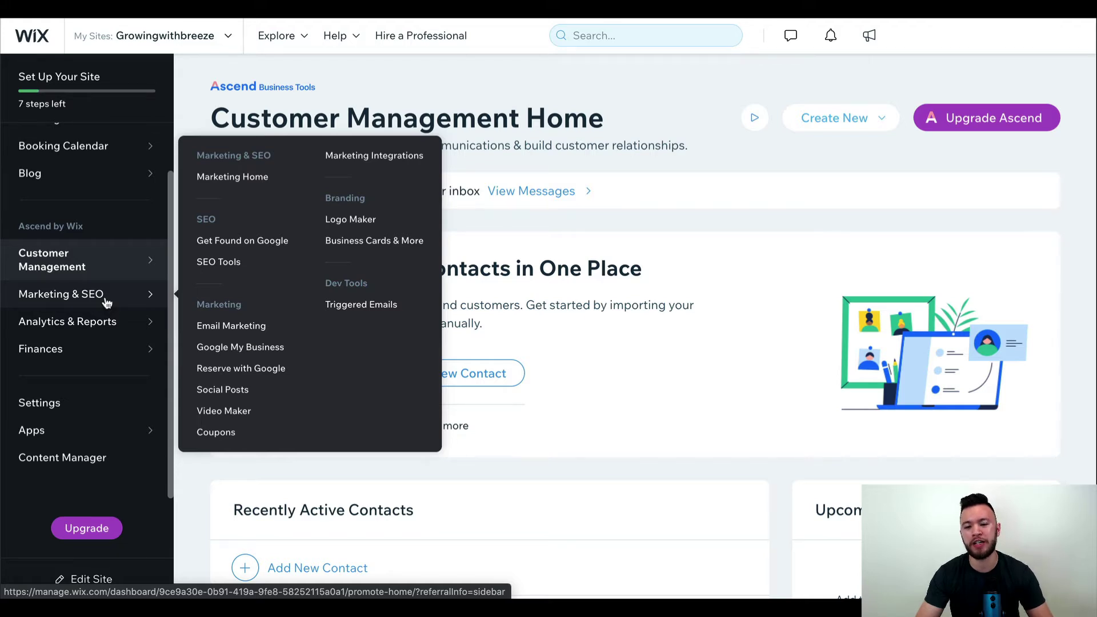
mouse_move(125, 329)
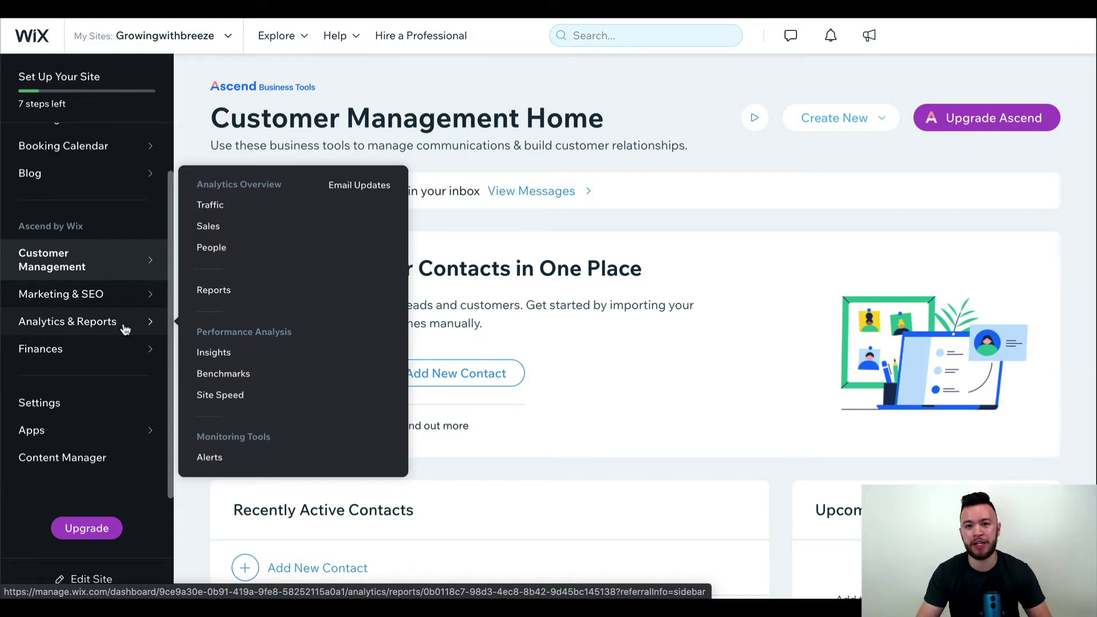
mouse_move(149, 346)
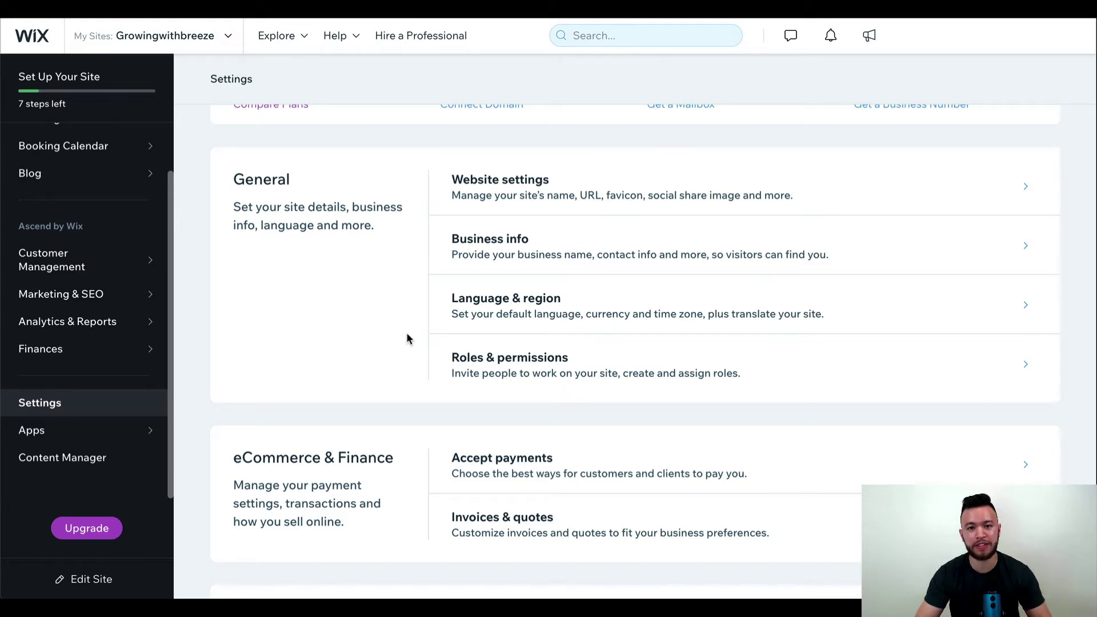
- Examine the site settings from General through eCommerce & Finance, Bookings and Communications to Advanced
scroll(408, 339, down, 3)
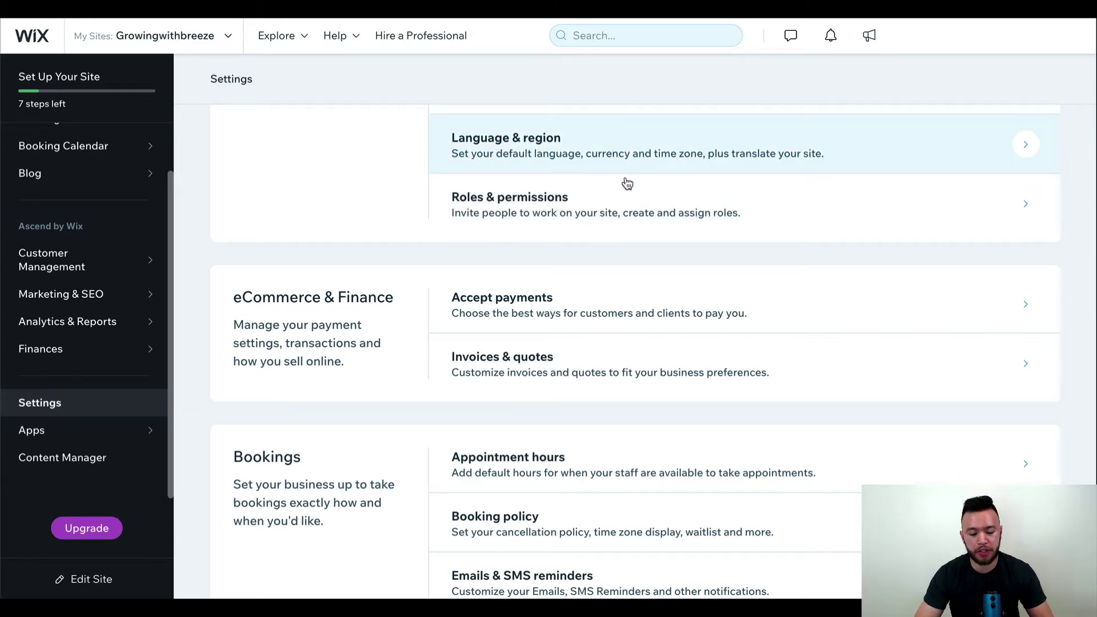
scroll(629, 337, down, 3)
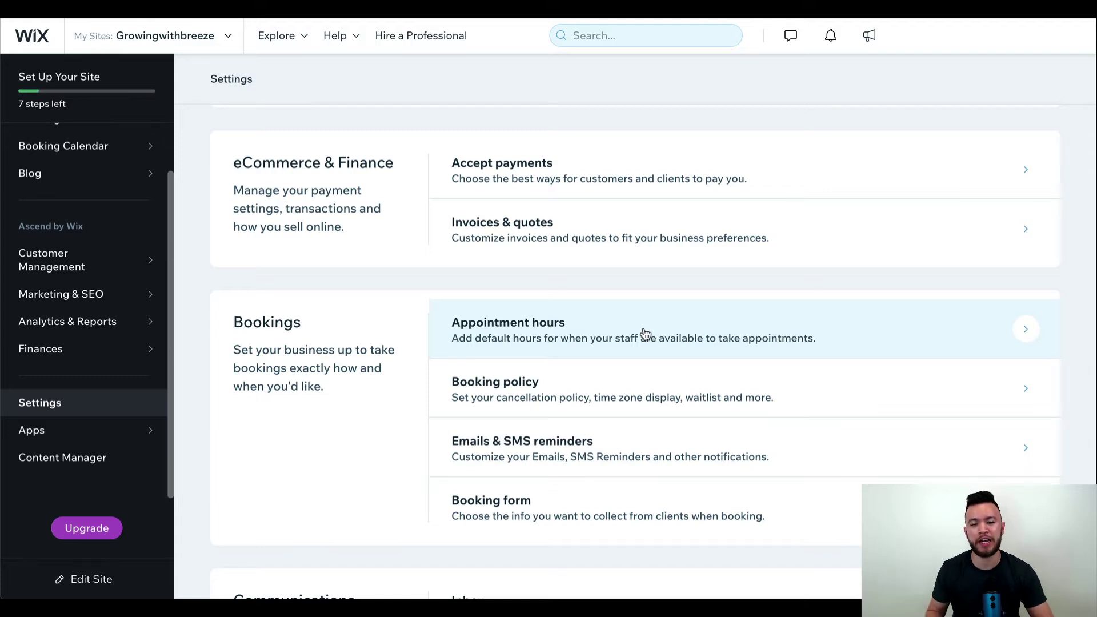
scroll(646, 334, down, 1)
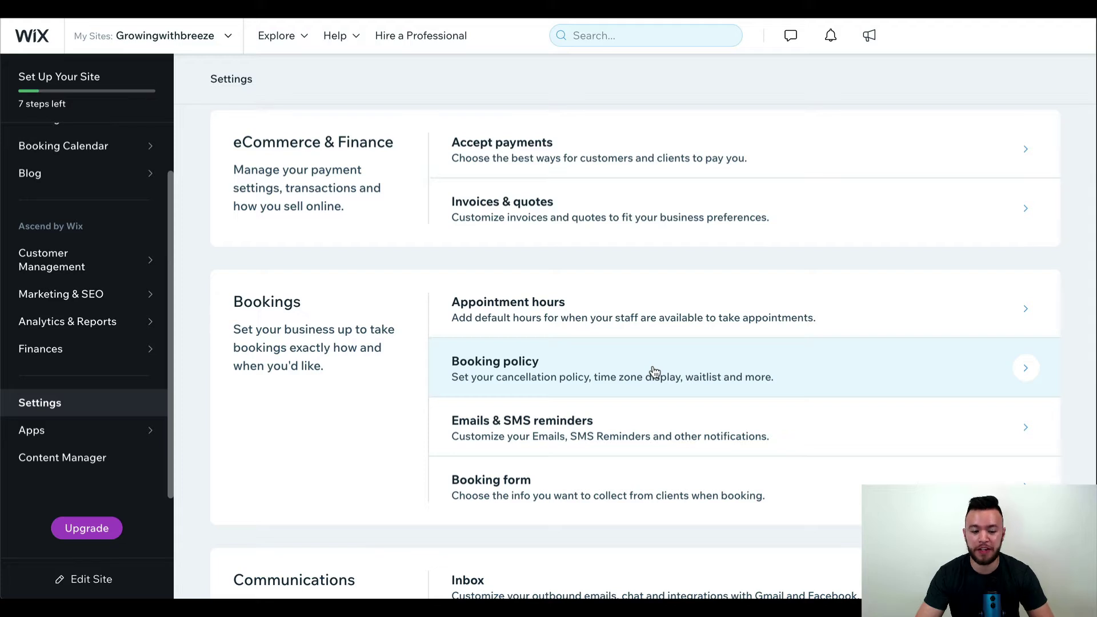
scroll(666, 337, down, 2)
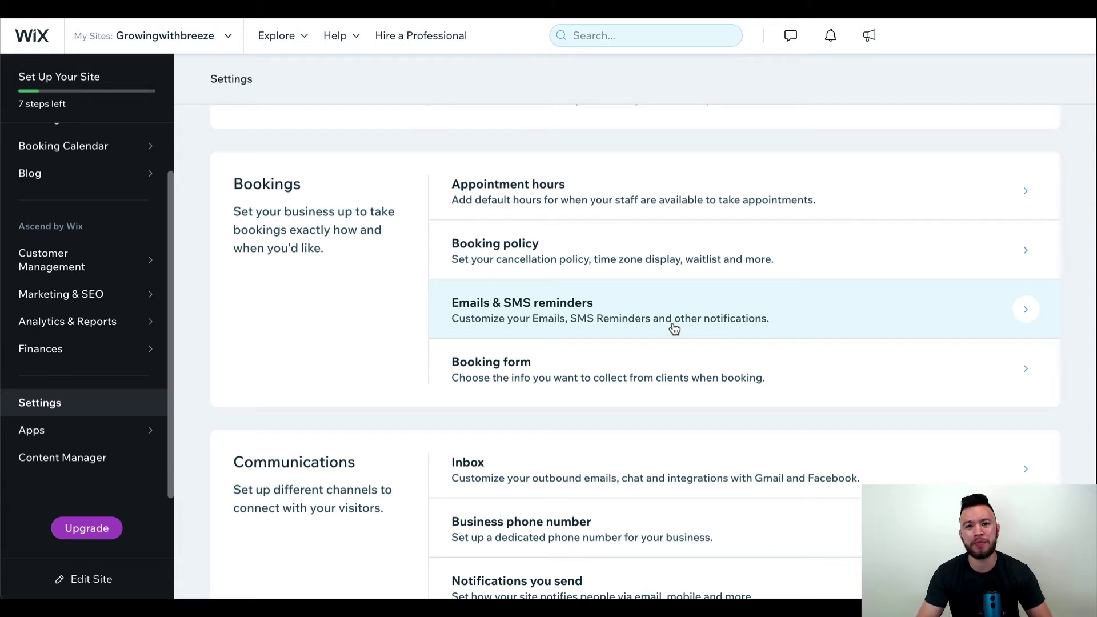
scroll(697, 327, down, 1)
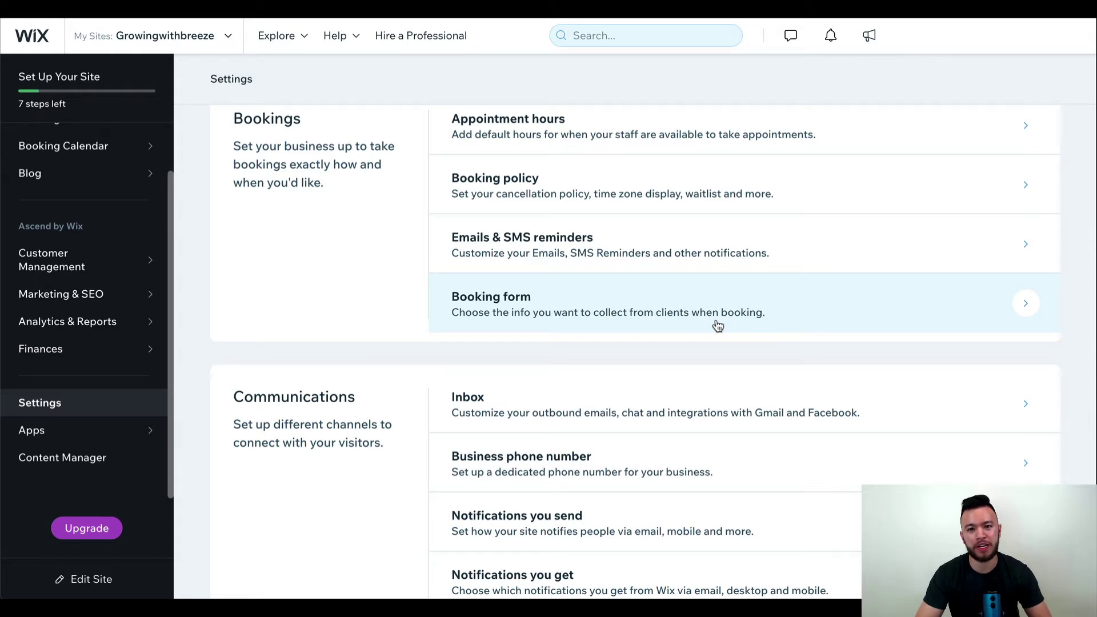
scroll(718, 326, down, 3)
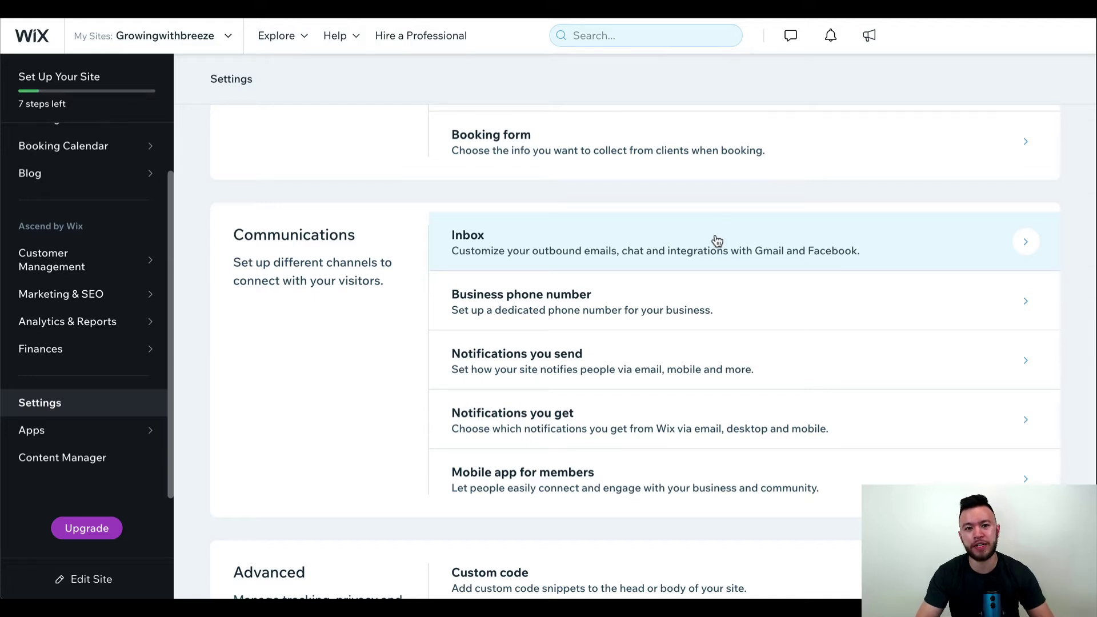
scroll(718, 241, down, 1)
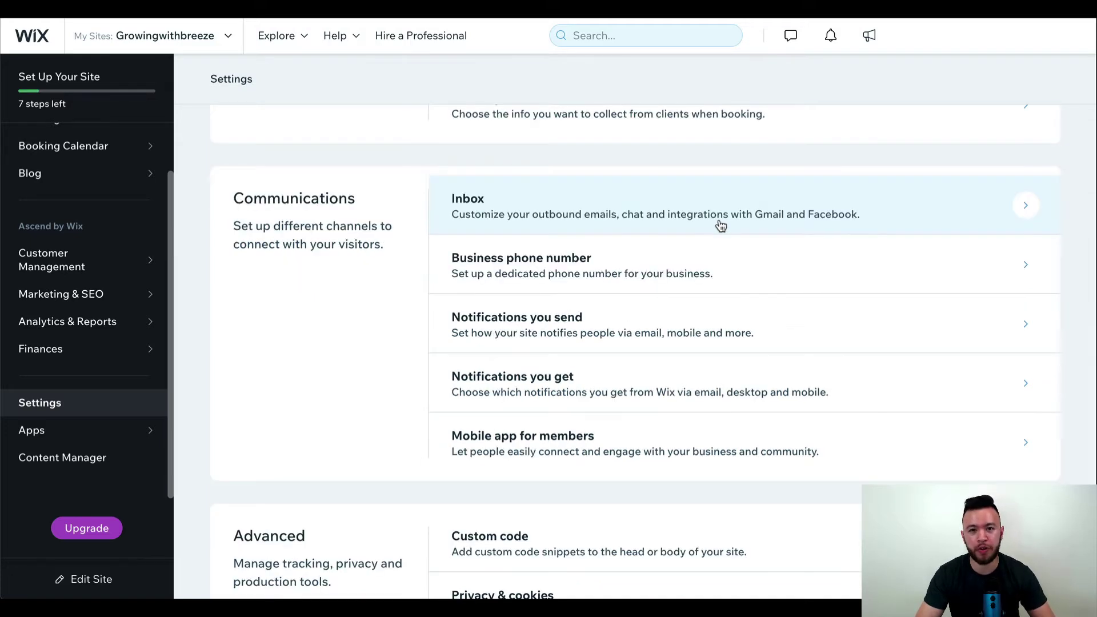
scroll(767, 279, down, 1)
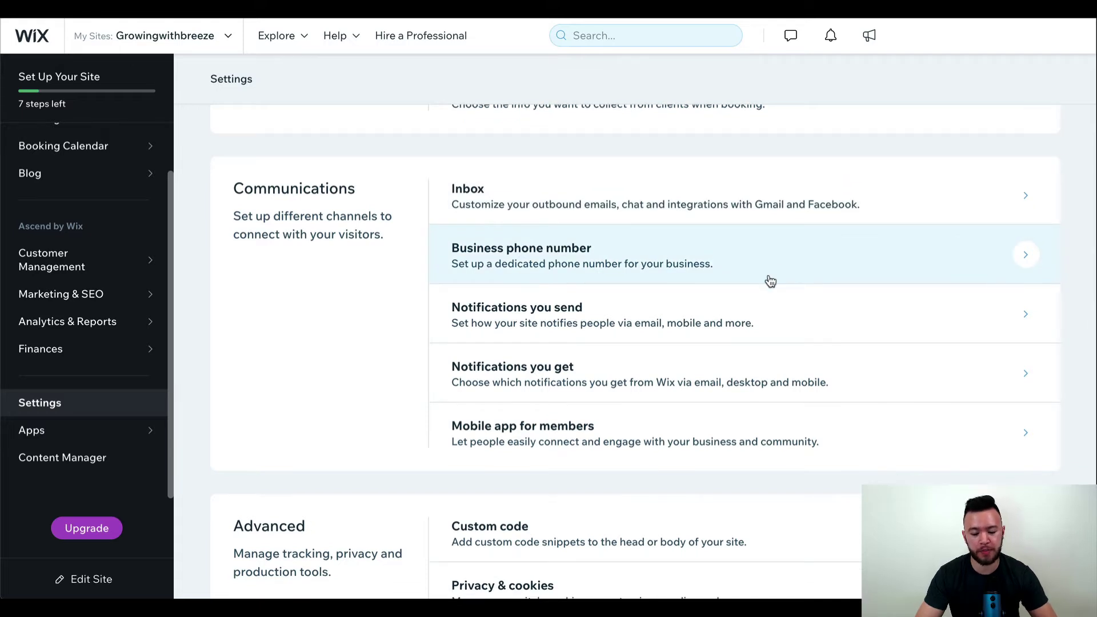
scroll(782, 350, down, 5)
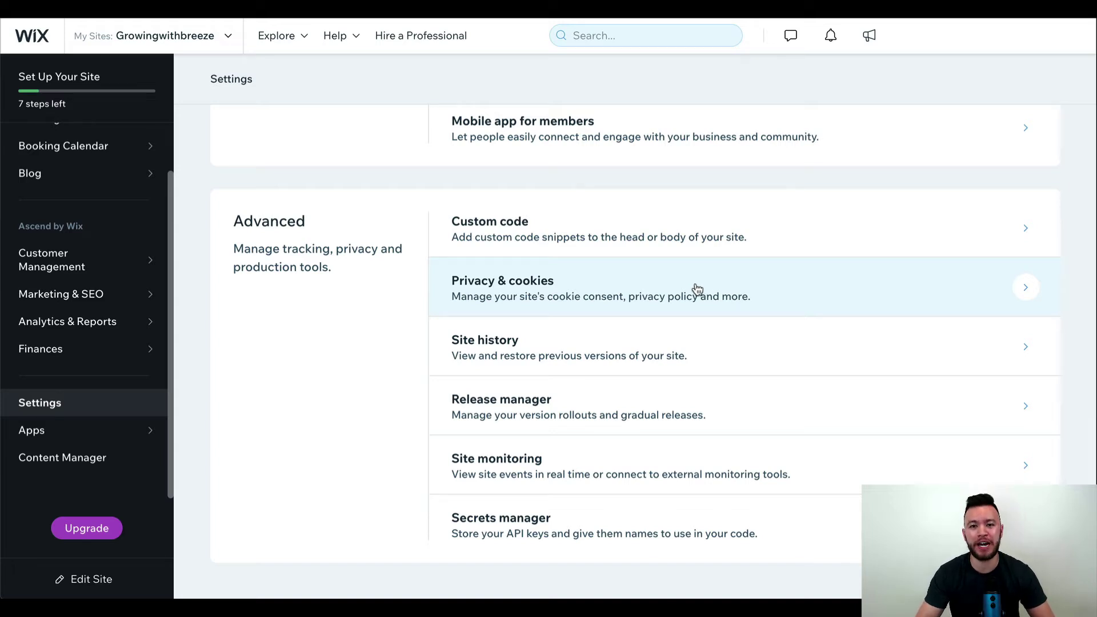
- View the site's installed apps, then browse the App Market's recommended, trending, Wix and Team Picks apps
click(97, 437)
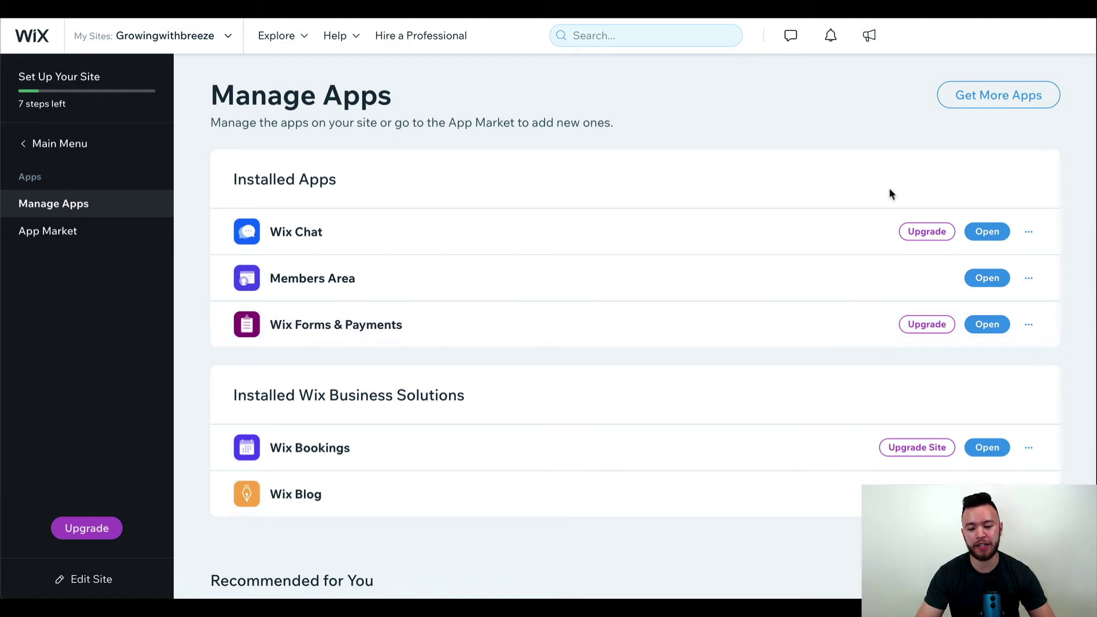
click(1002, 104)
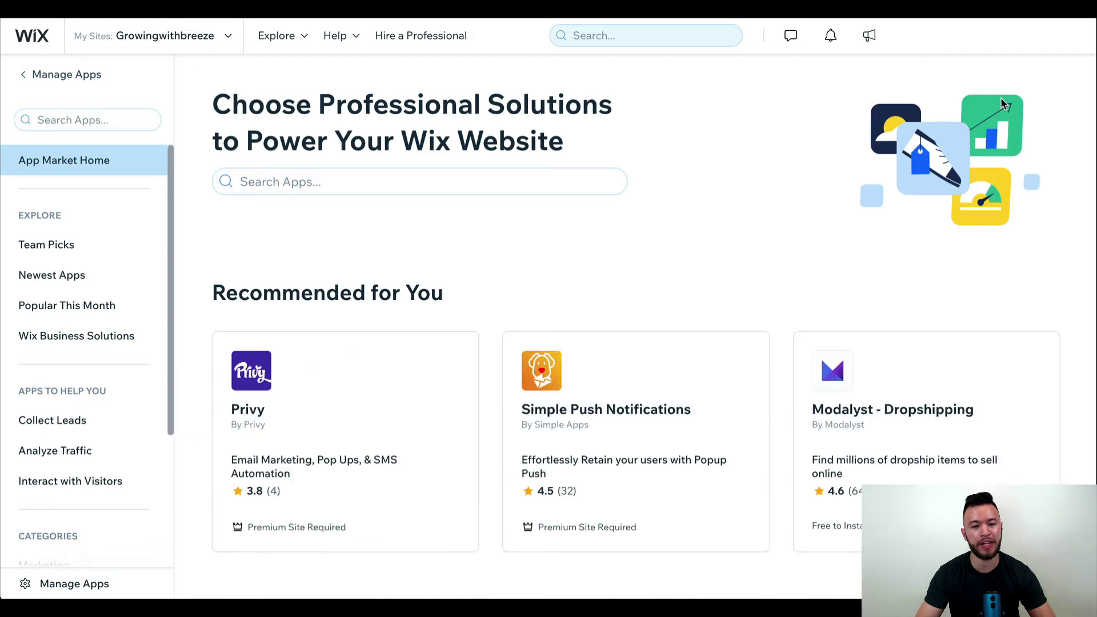
scroll(795, 155, down, 2)
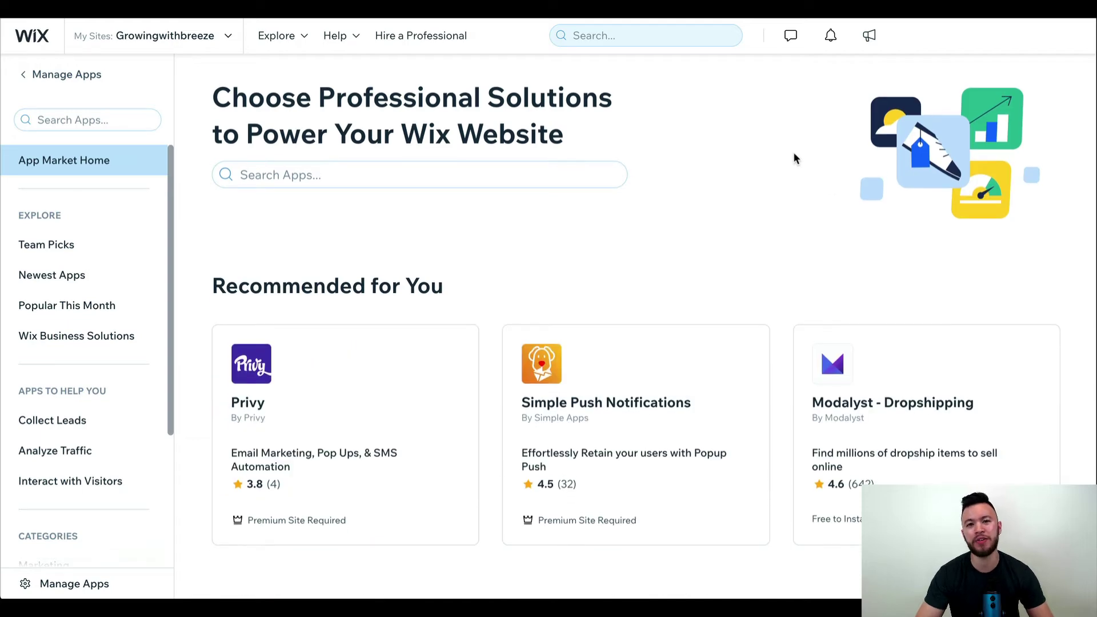
scroll(794, 158, down, 5)
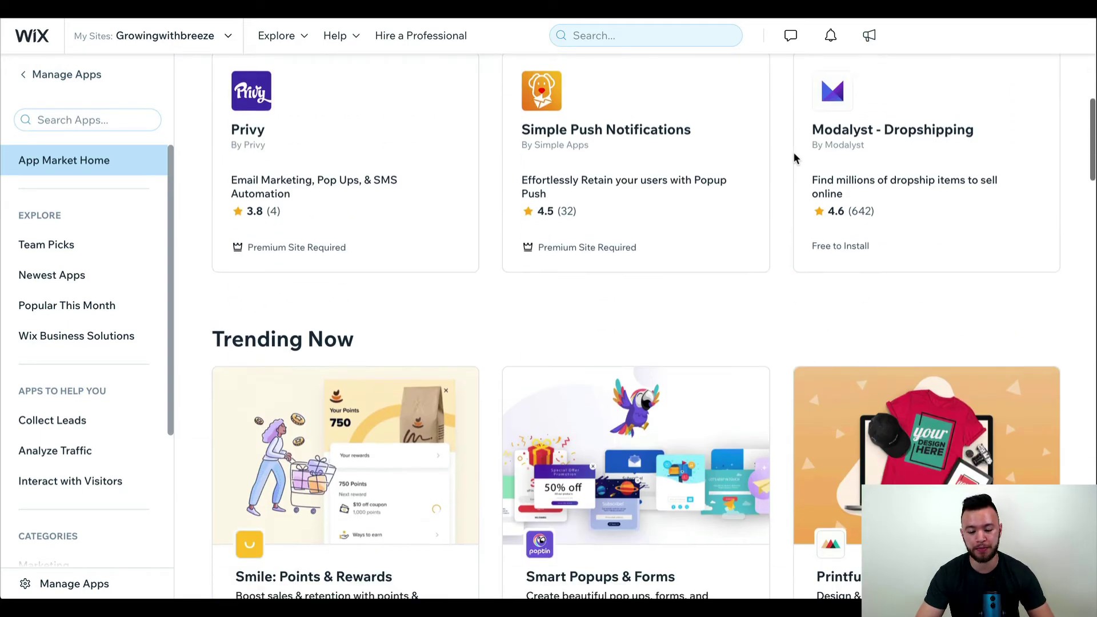
scroll(796, 158, down, 10)
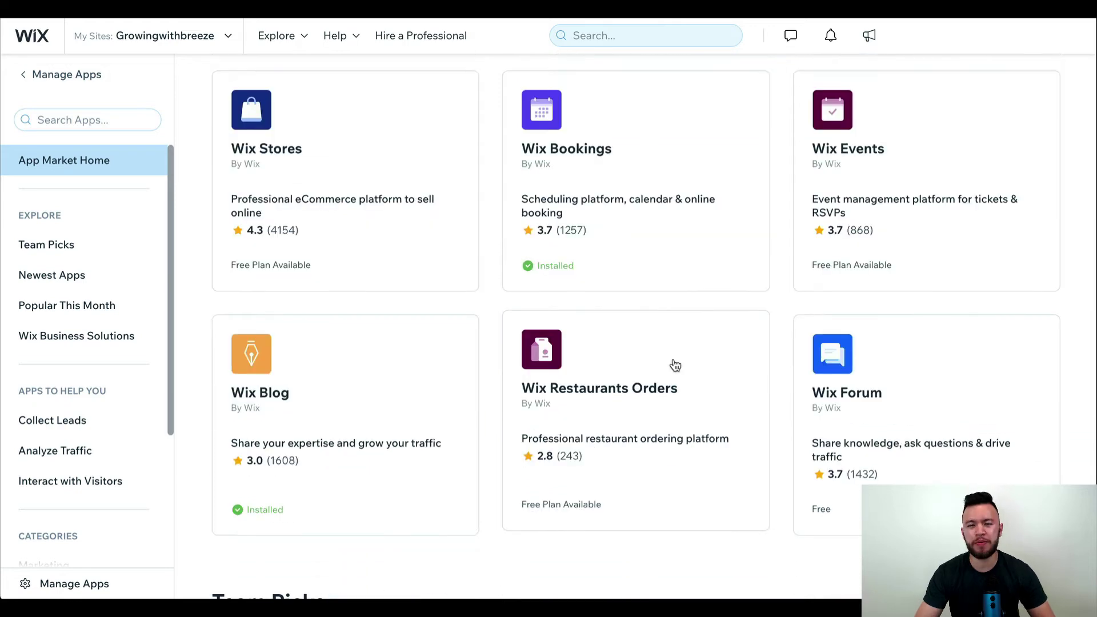
scroll(675, 365, down, 6)
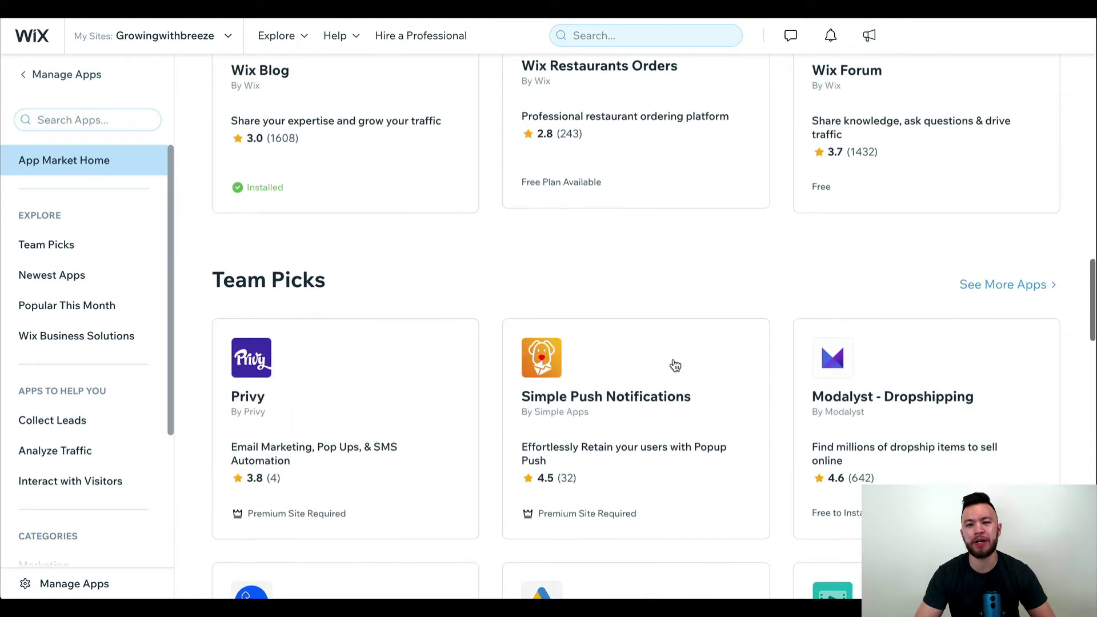
scroll(675, 366, down, 4)
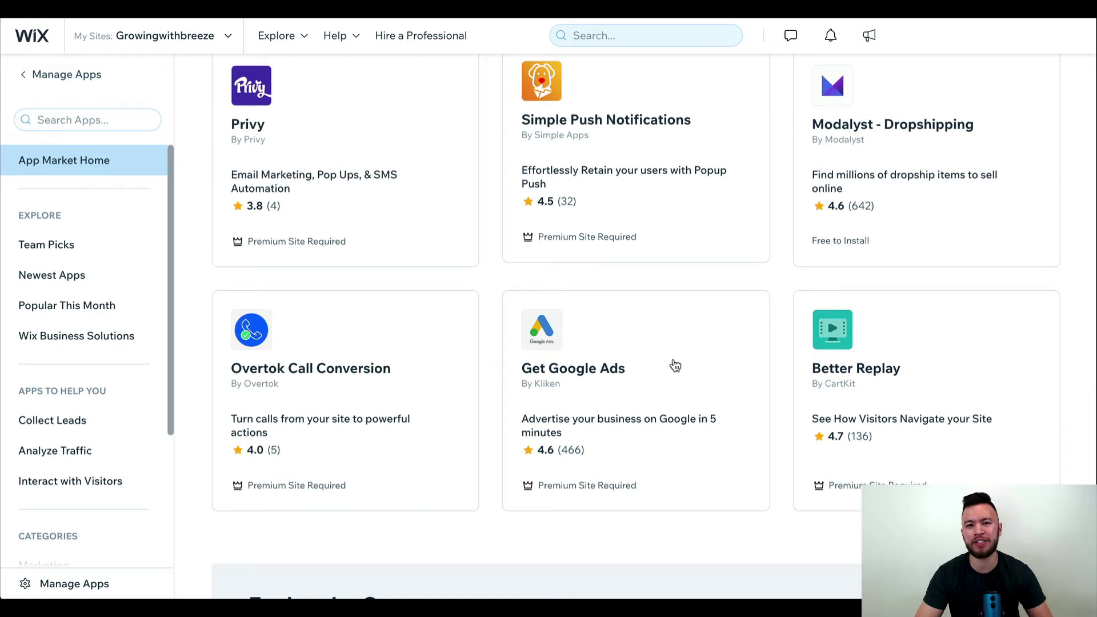
- Browse the rest of the App Market home page through Explore by Category, Social Apps and Made by Wix
scroll(675, 366, down, 4)
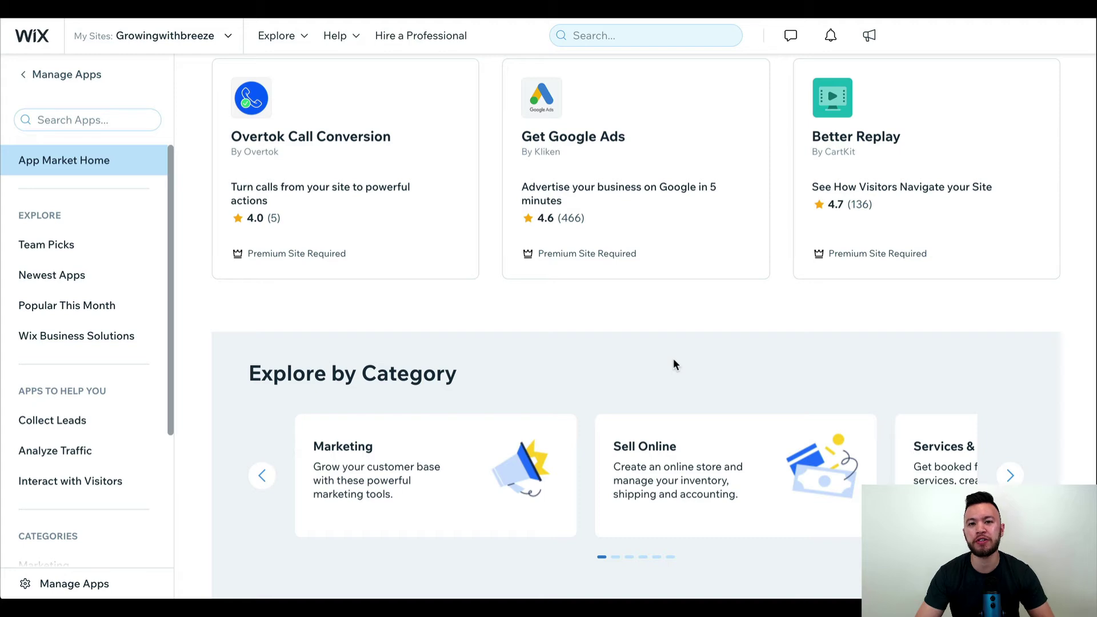
scroll(673, 364, down, 9)
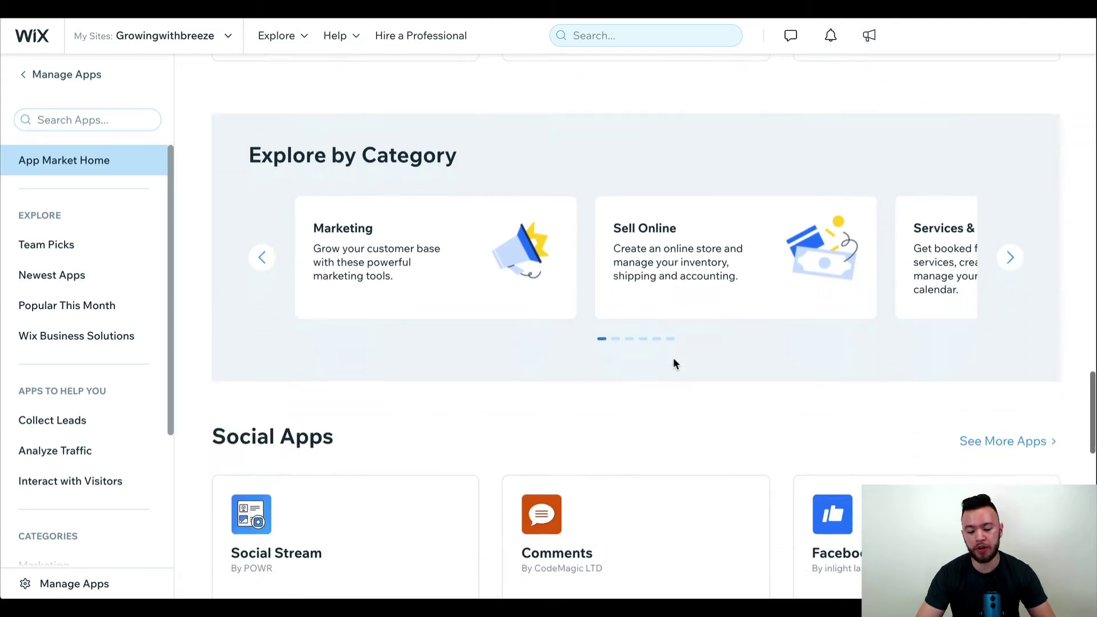
scroll(675, 365, down, 2)
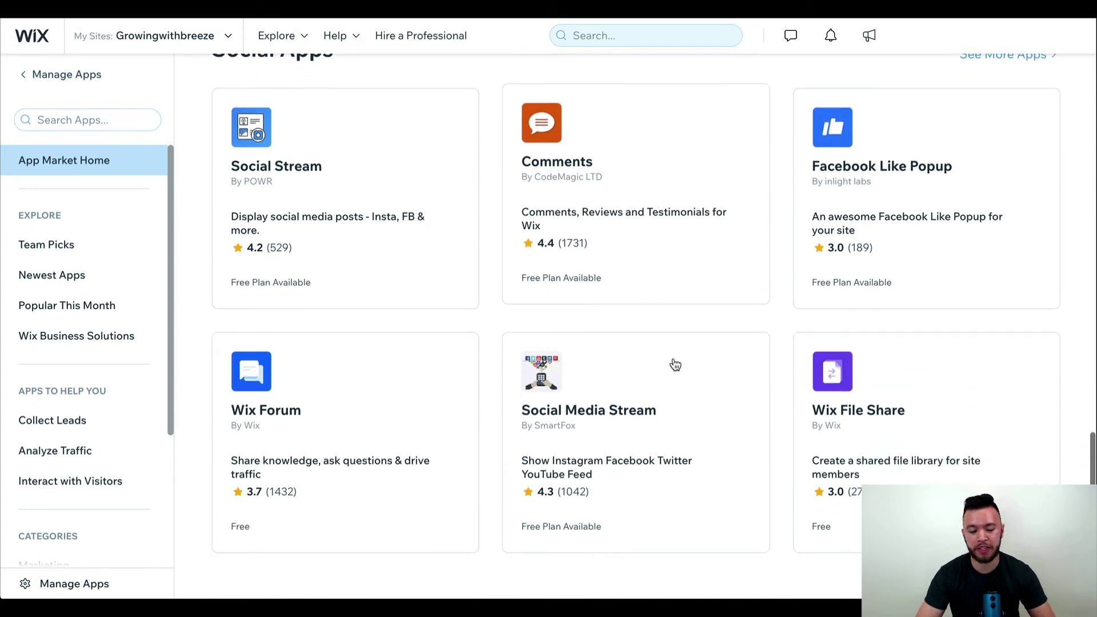
scroll(675, 364, down, 1)
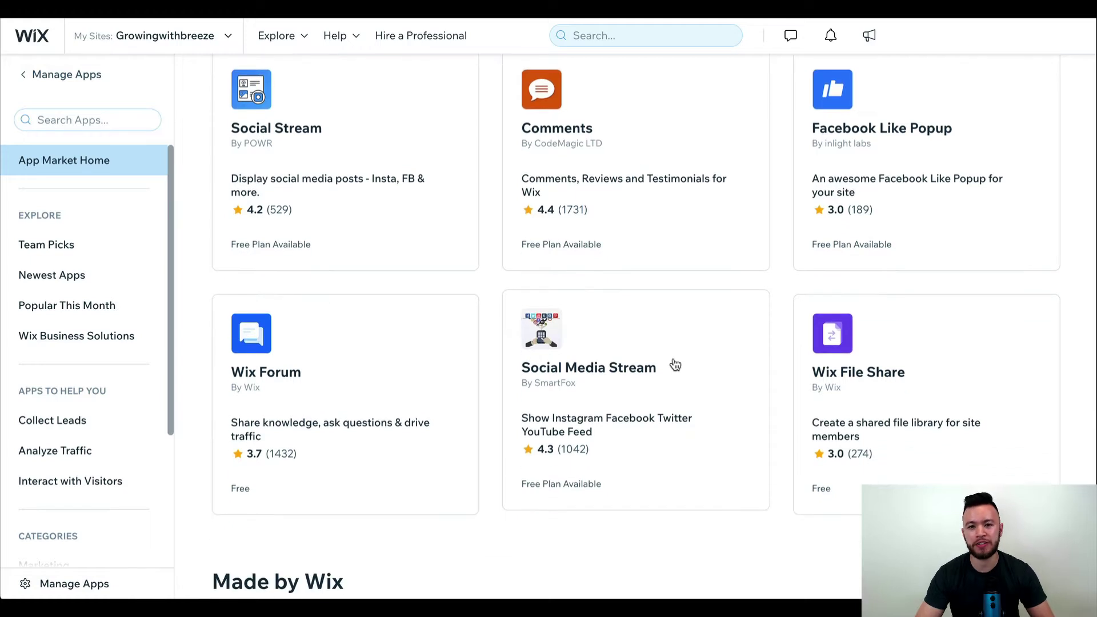
scroll(675, 364, down, 1)
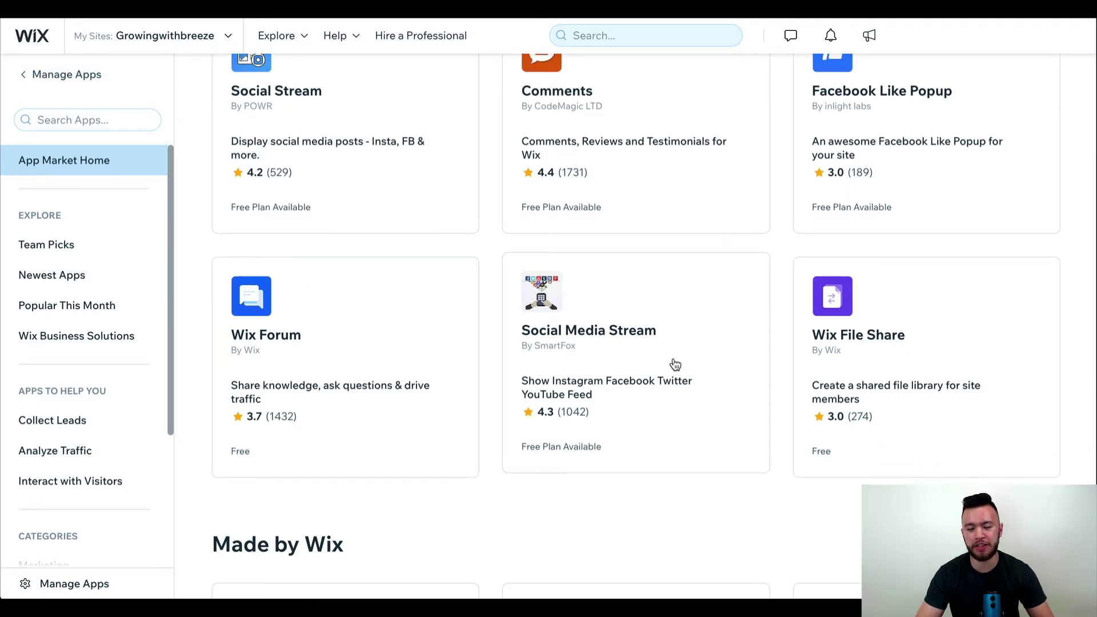
scroll(675, 365, down, 1)
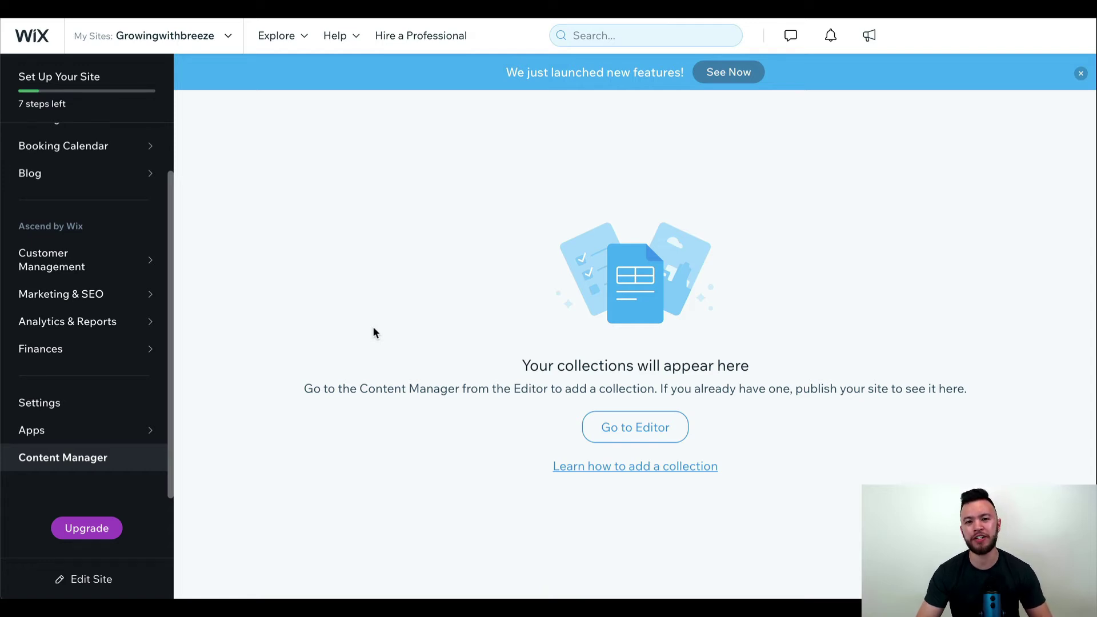
- Look through the list of recently opened sites and the options offered under Explore and Help
click(220, 45)
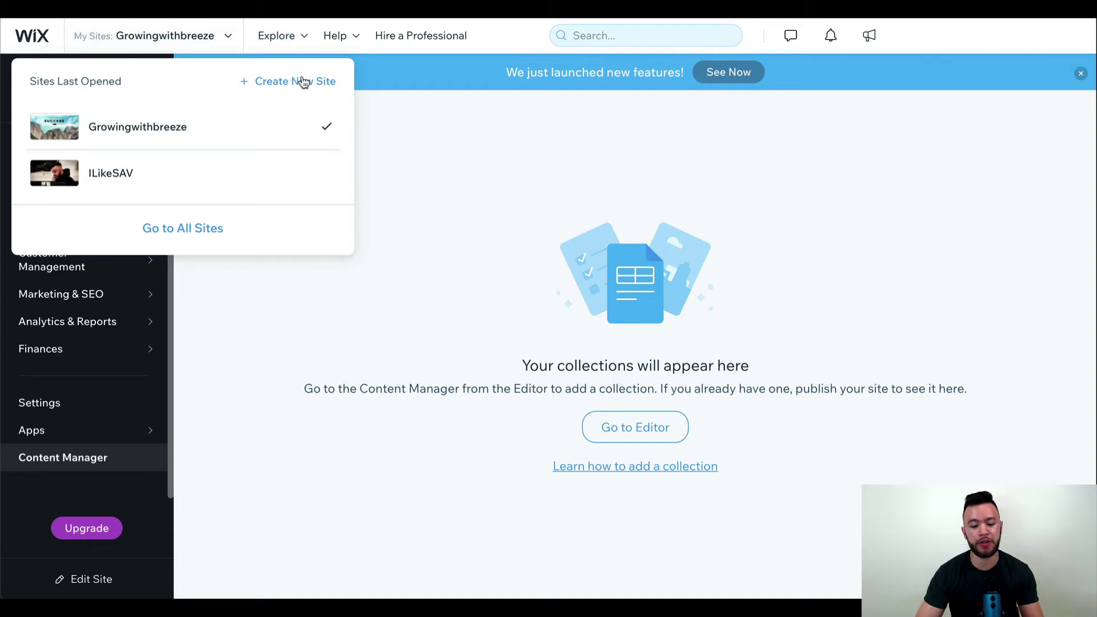
mouse_move(284, 38)
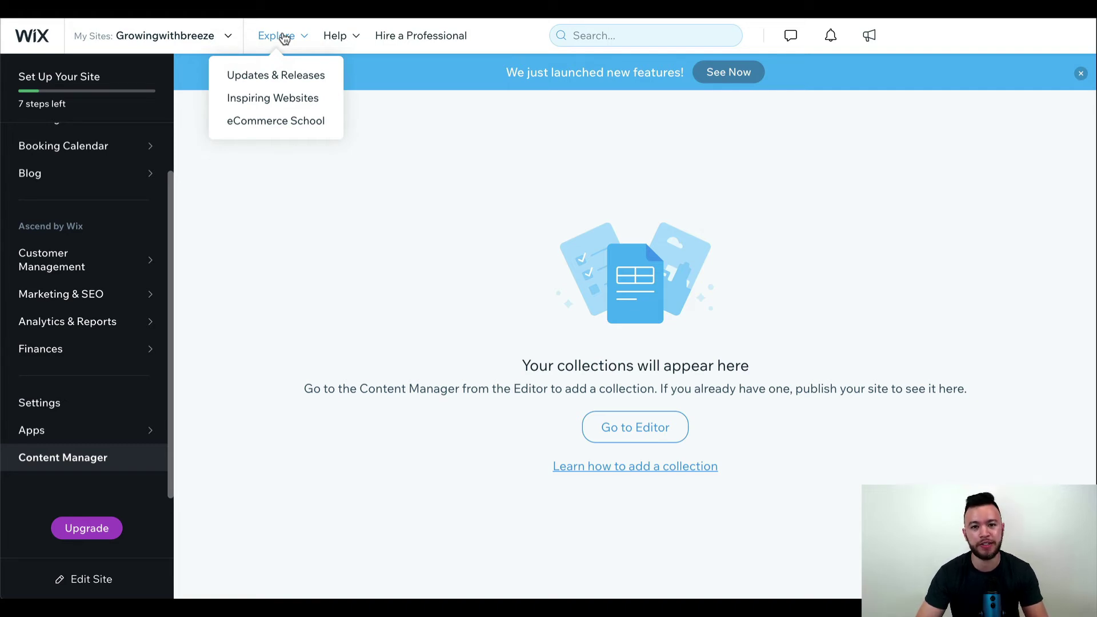
click(352, 41)
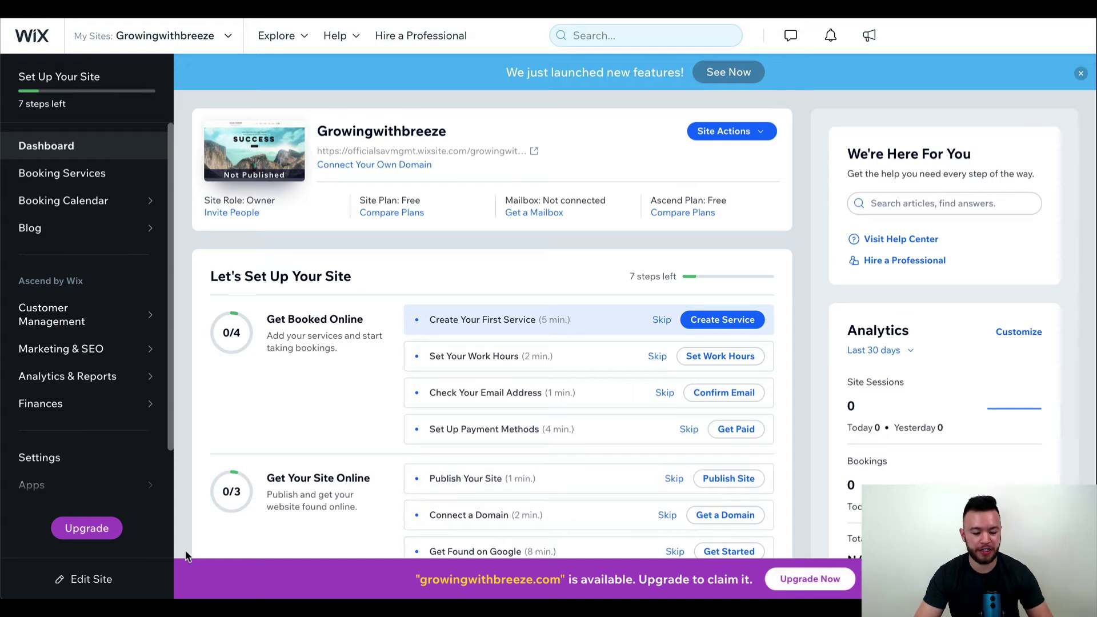
- View the Business & eCommerce premium plans available for upgrading the site
click(88, 529)
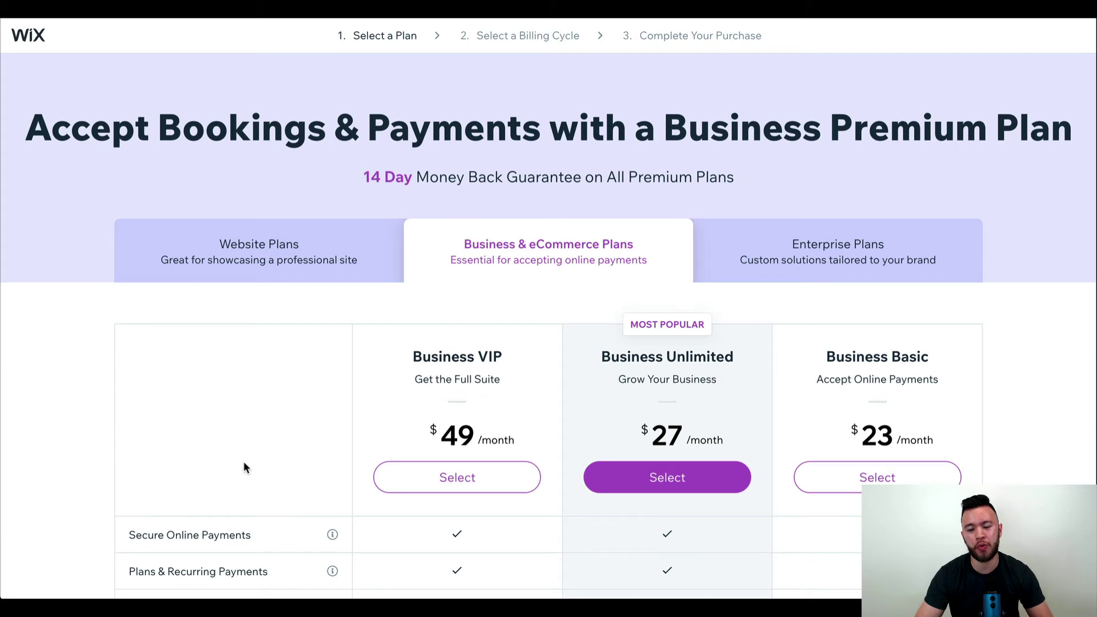
scroll(234, 337, down, 3)
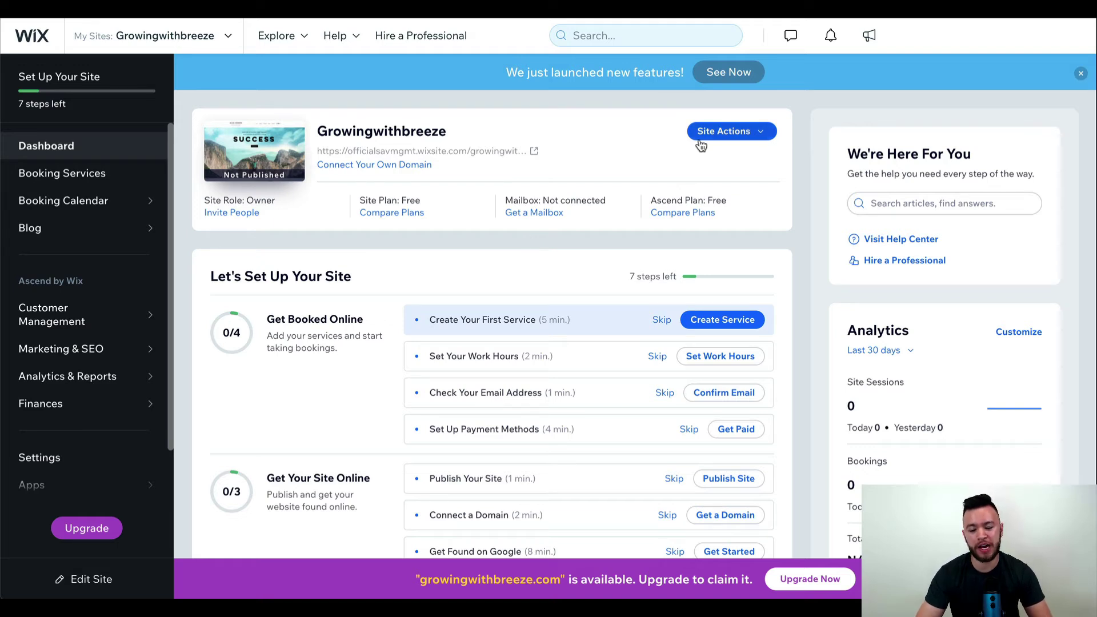
- Open the Growingwithbreeze site for editing and show the header of its Home page
click(752, 136)
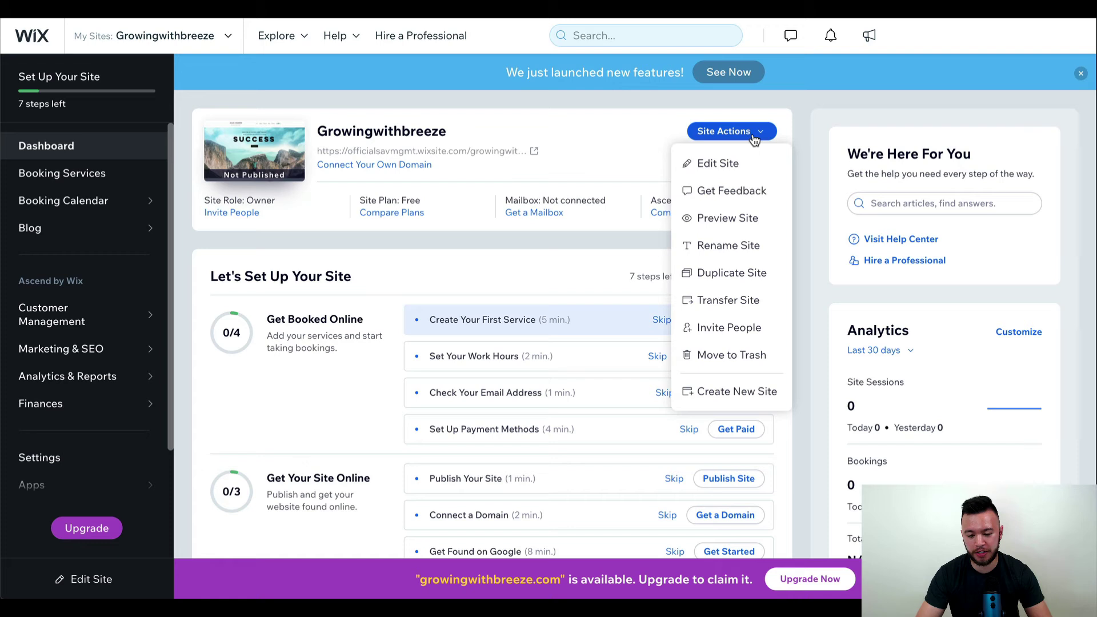
click(741, 170)
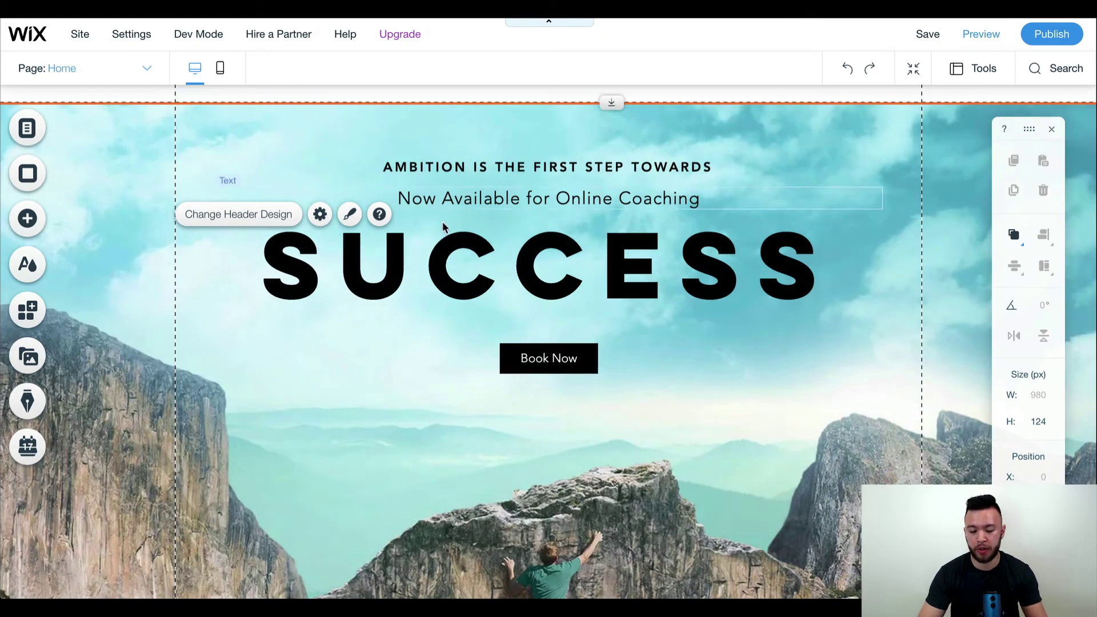
scroll(406, 357, up, 1)
scroll(406, 358, up, 2)
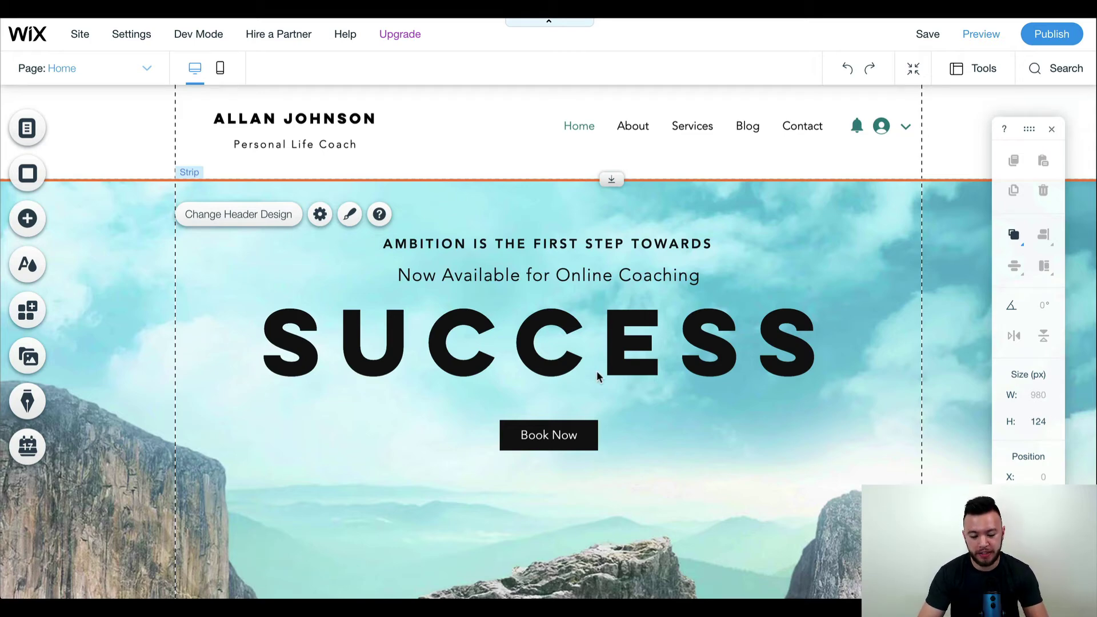
- Examine the text settings of the SUCCESS heading and the label and link settings of the Book Now button
double_click(641, 344)
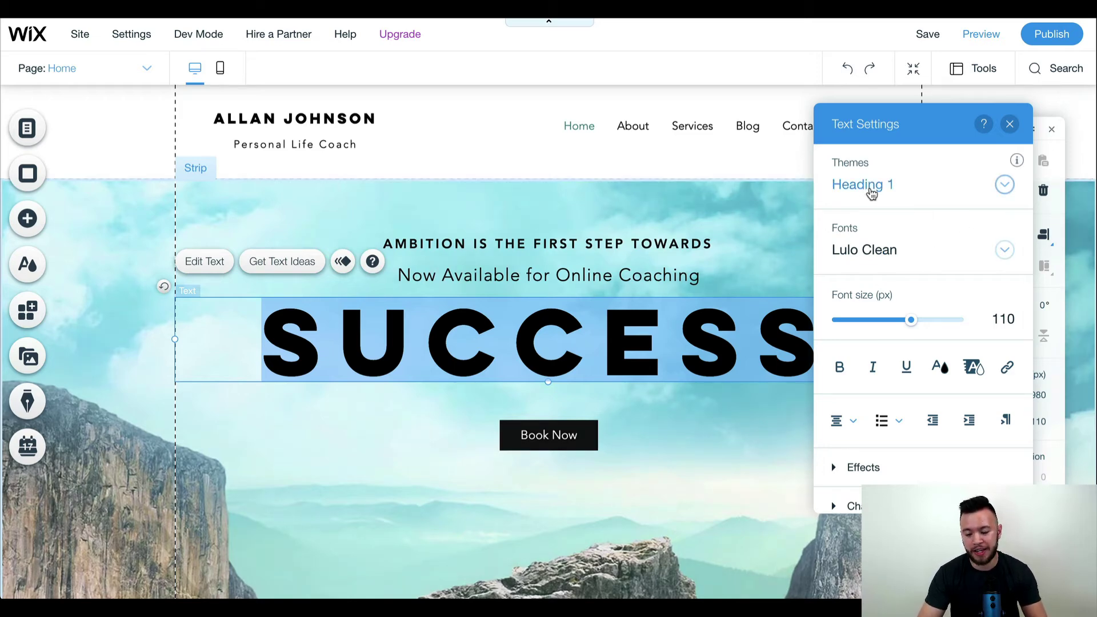
scroll(932, 395, down, 2)
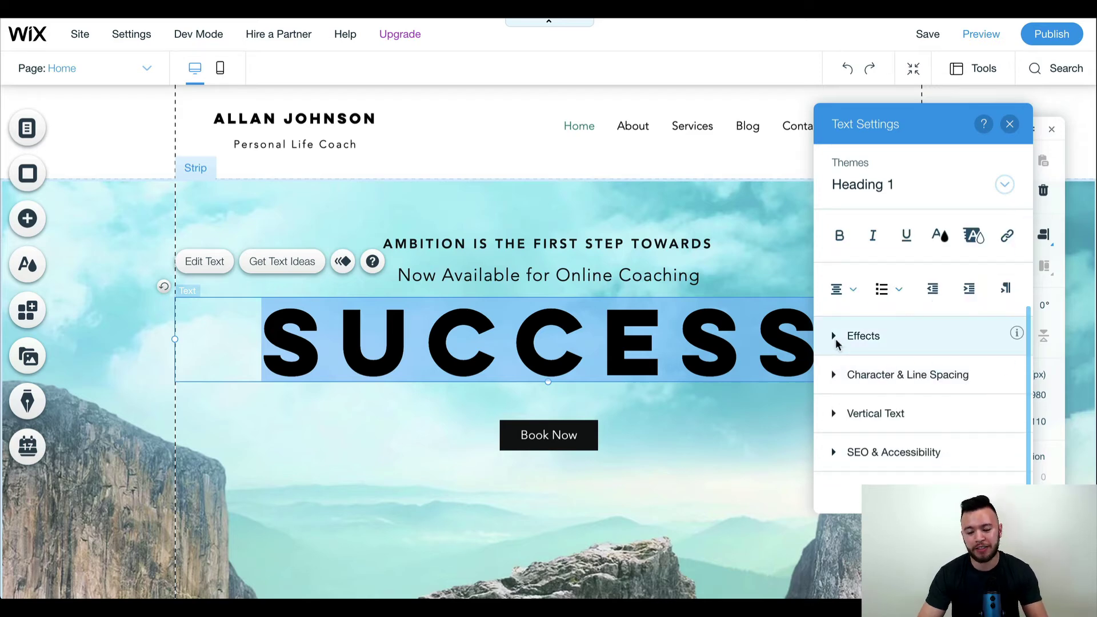
scroll(836, 343, up, 2)
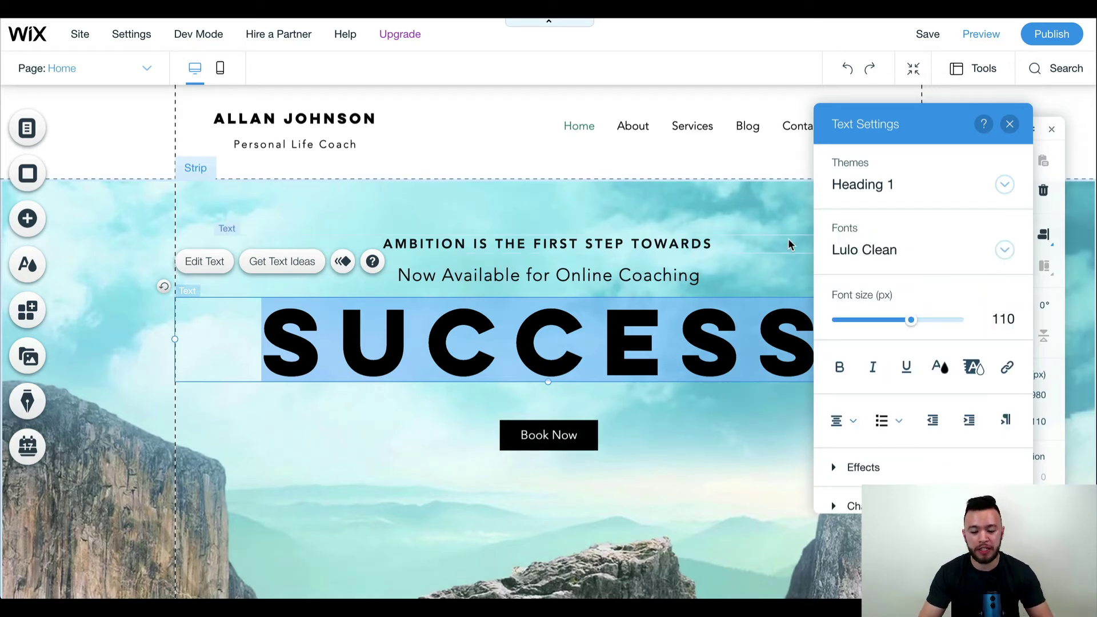
click(567, 436)
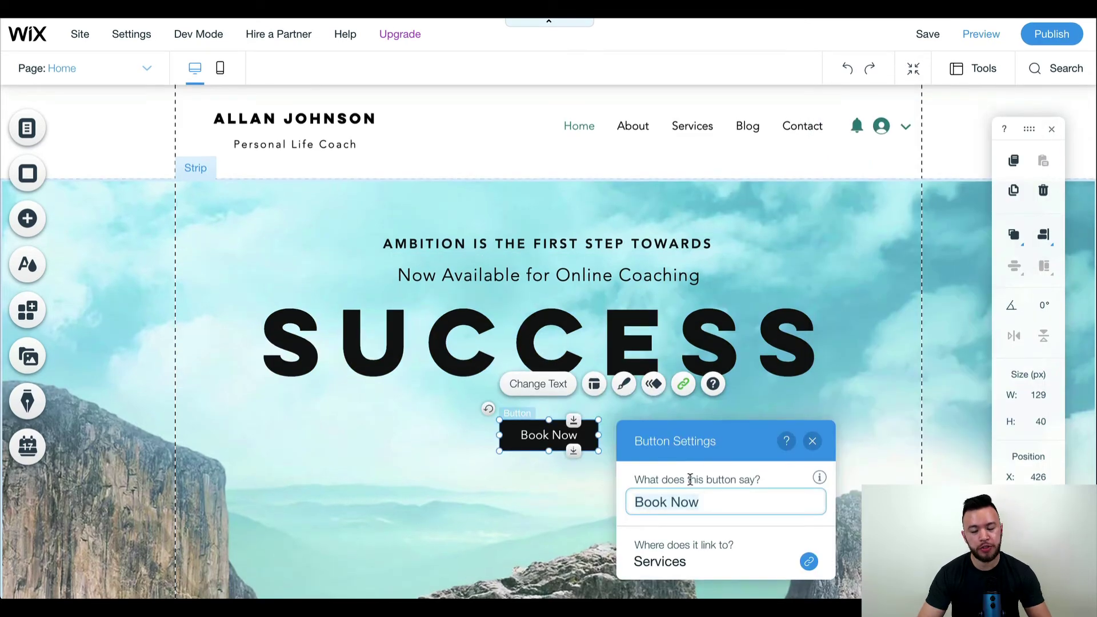
click(529, 499)
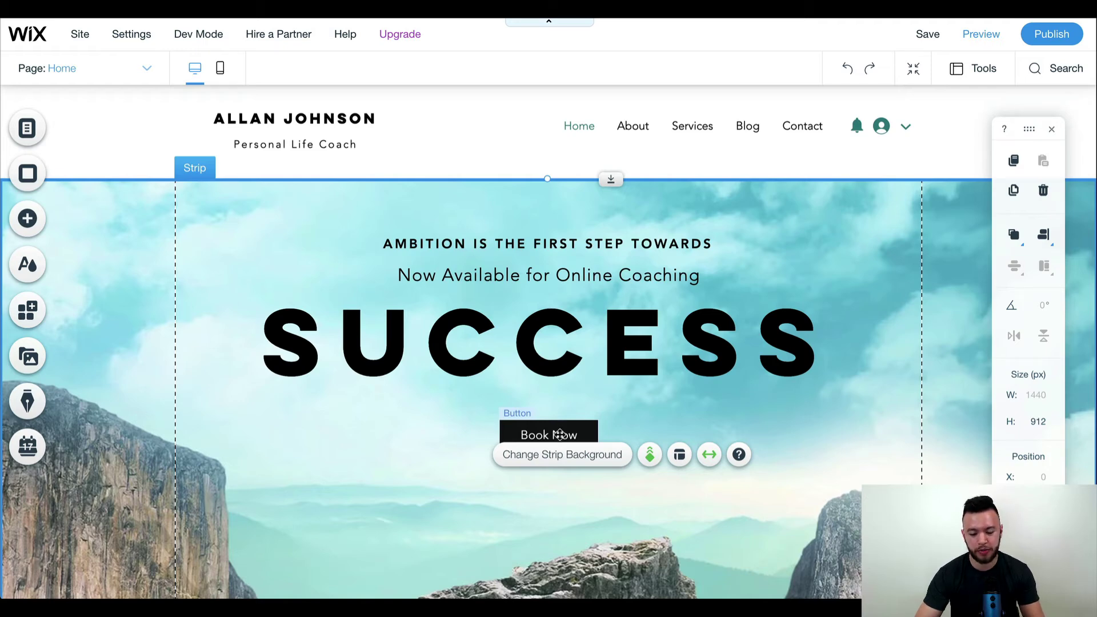
- Move the Book Now button slightly lower beneath the SUCCESS heading, to X position 425
click(560, 433)
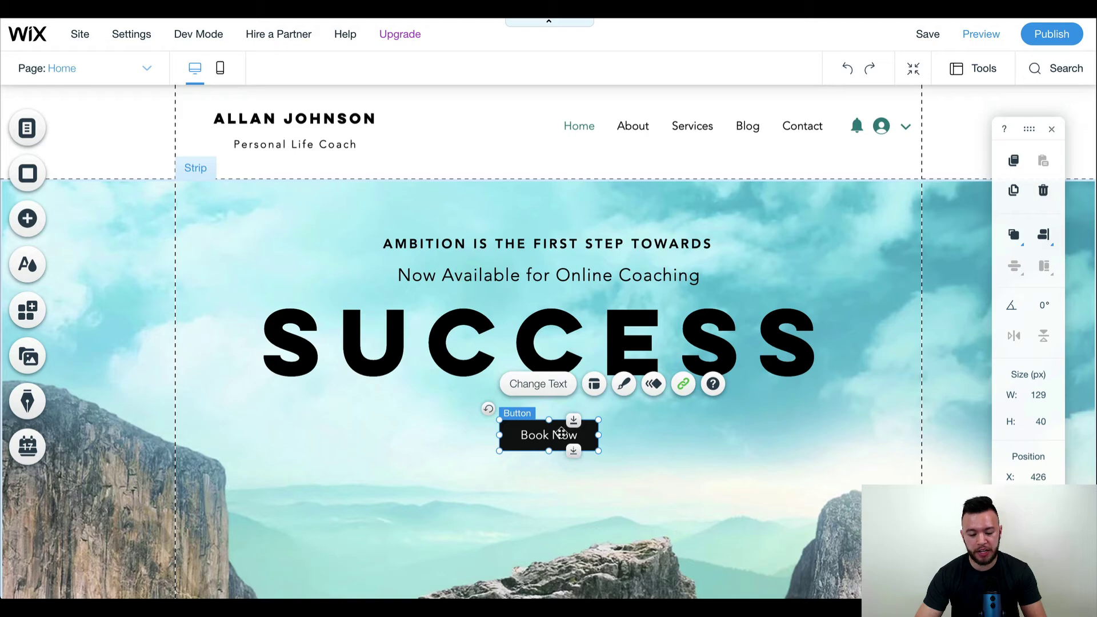
mouse_move(560, 431)
mouse_down()
mouse_move(419, 492)
mouse_move(563, 591)
mouse_move(412, 466)
mouse_move(434, 480)
mouse_move(789, 461)
mouse_move(635, 515)
mouse_move(491, 493)
mouse_move(572, 446)
mouse_up()
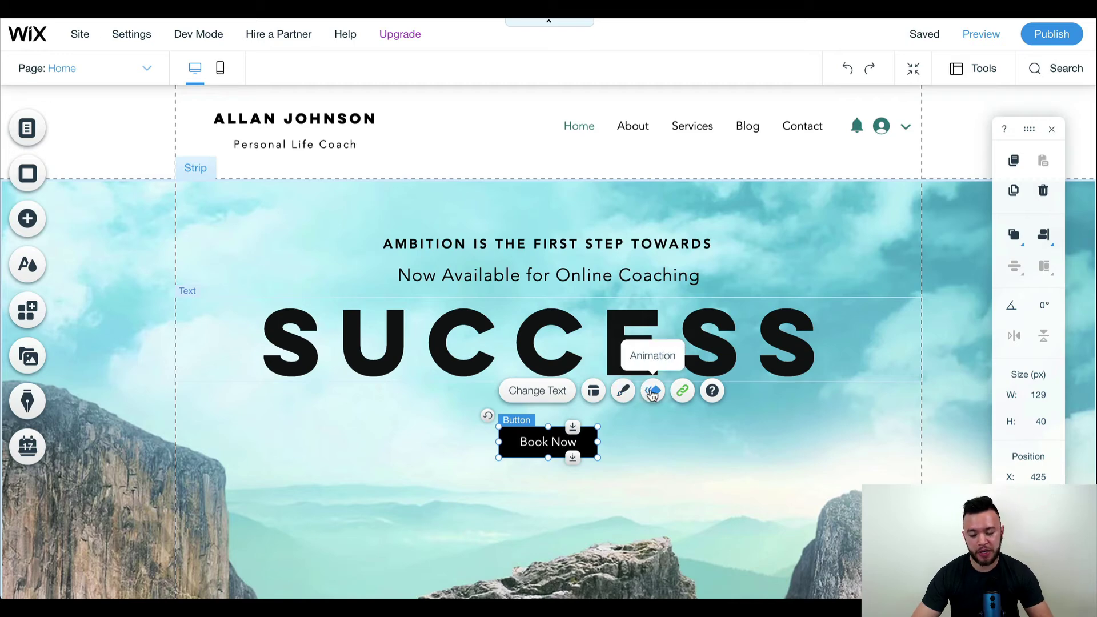
- Read the Help Center article on text buttons for the Book Now button, then close it
click(711, 395)
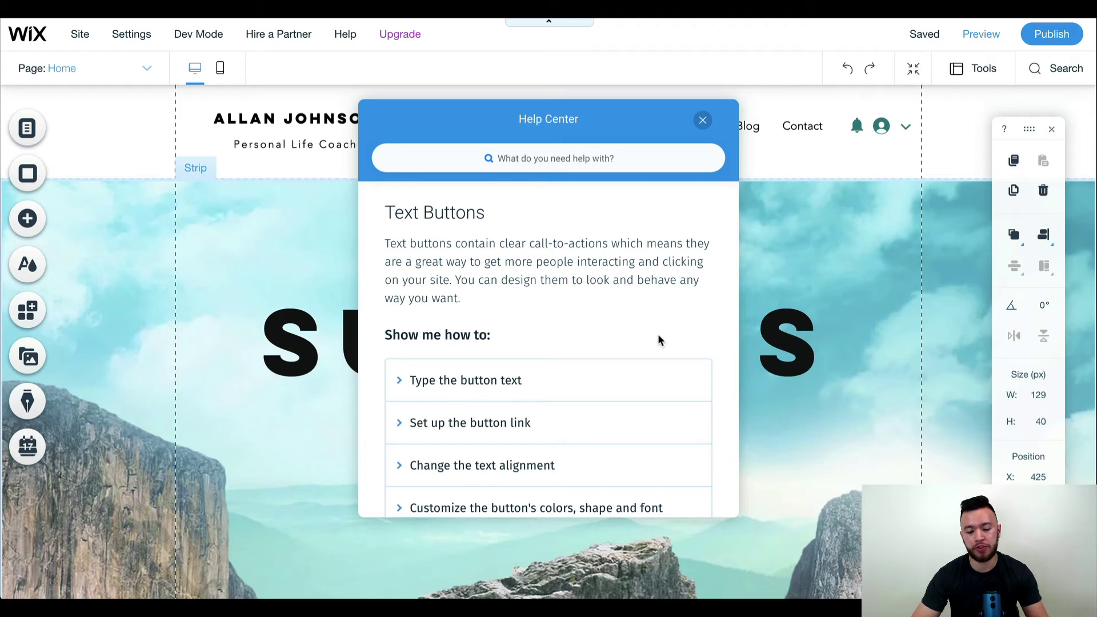
scroll(659, 339, down, 3)
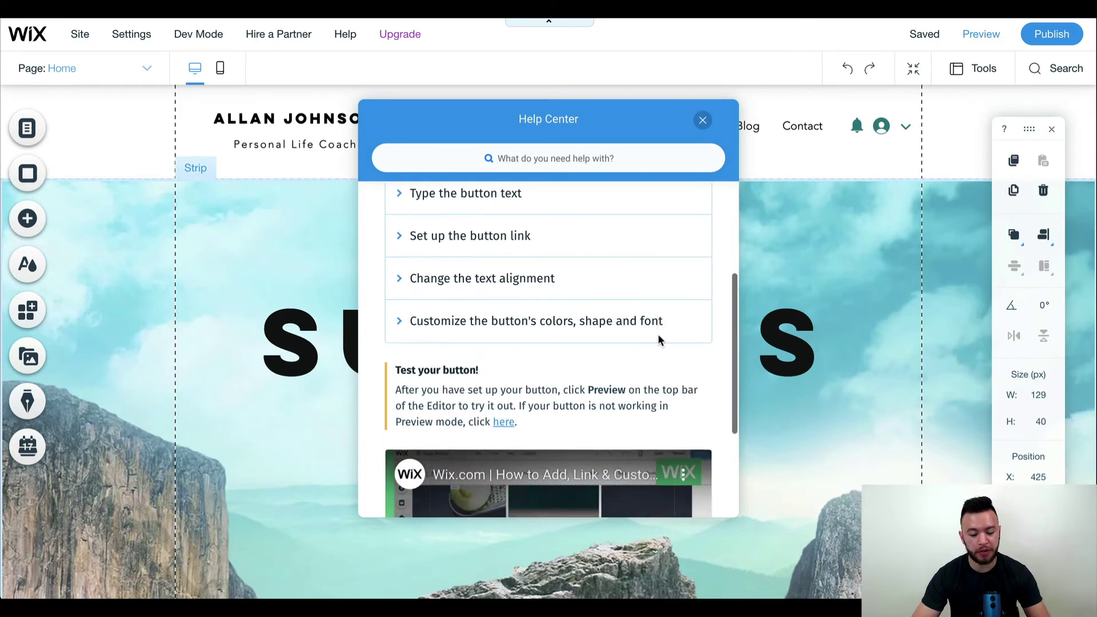
click(755, 164)
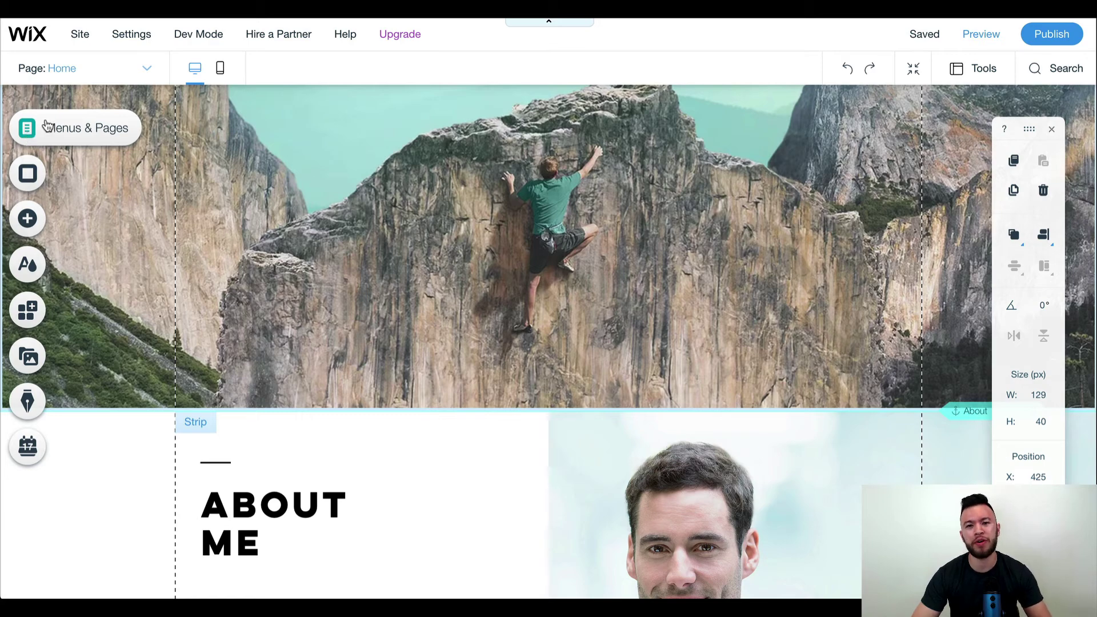
- View the pages in the site menu and the options available for the Services page
click(88, 133)
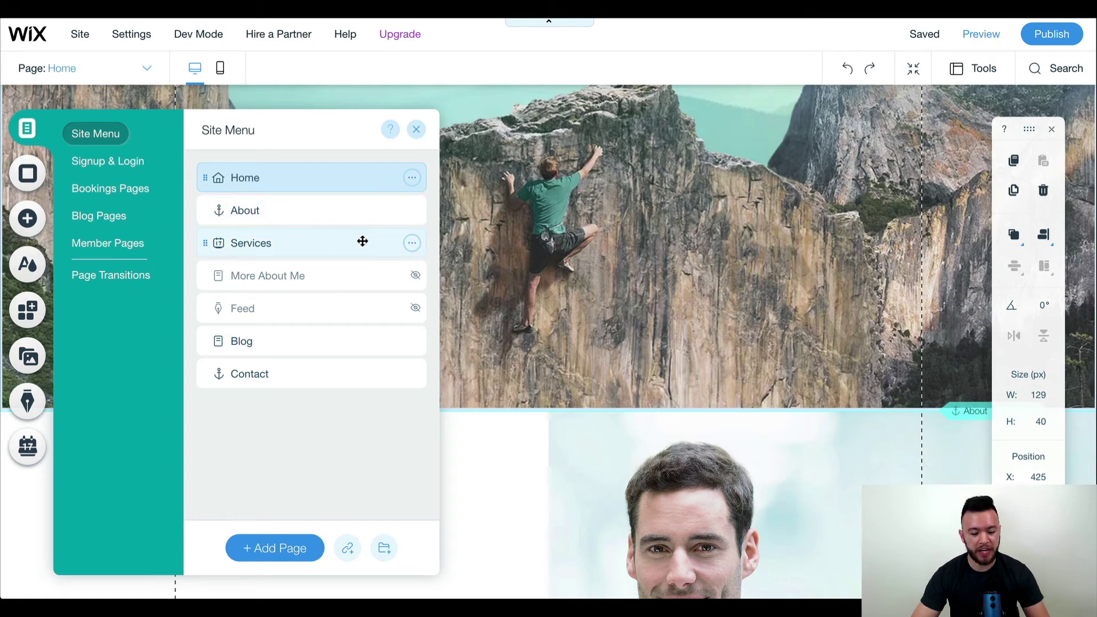
click(412, 245)
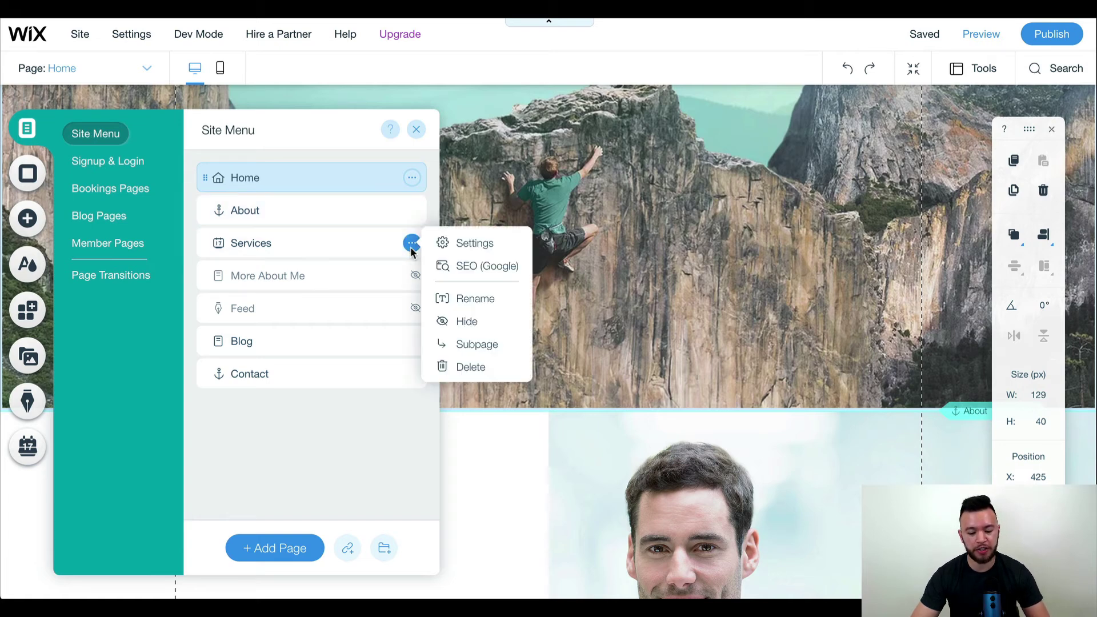
click(372, 449)
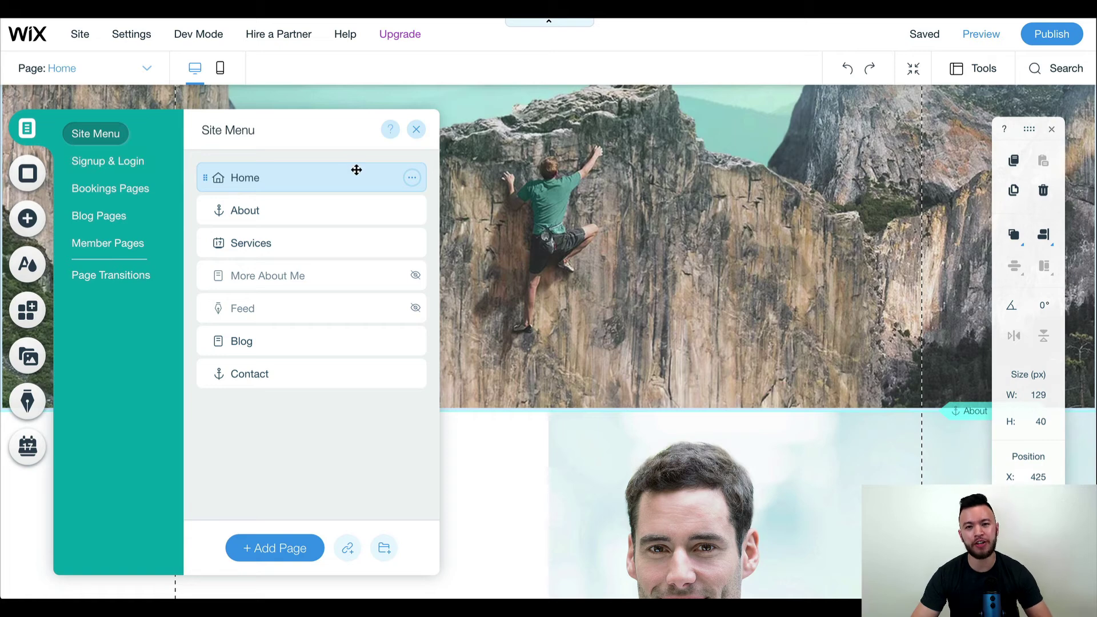
- Look through the Signup & Login, Bookings, Blog and Member pages and the Page Transitions choices
click(108, 161)
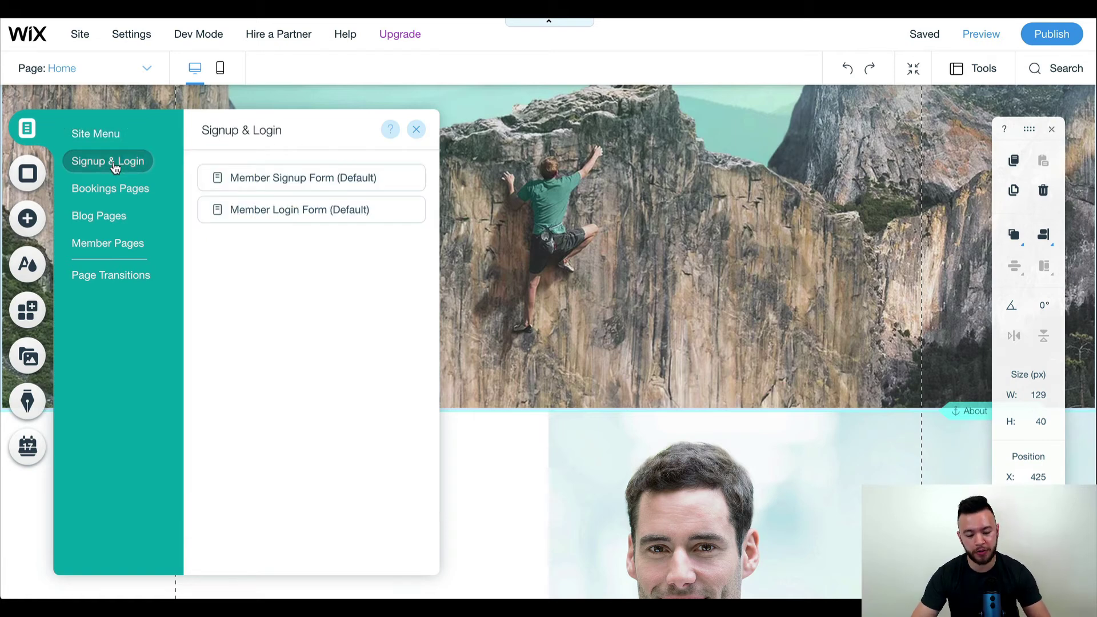
click(109, 191)
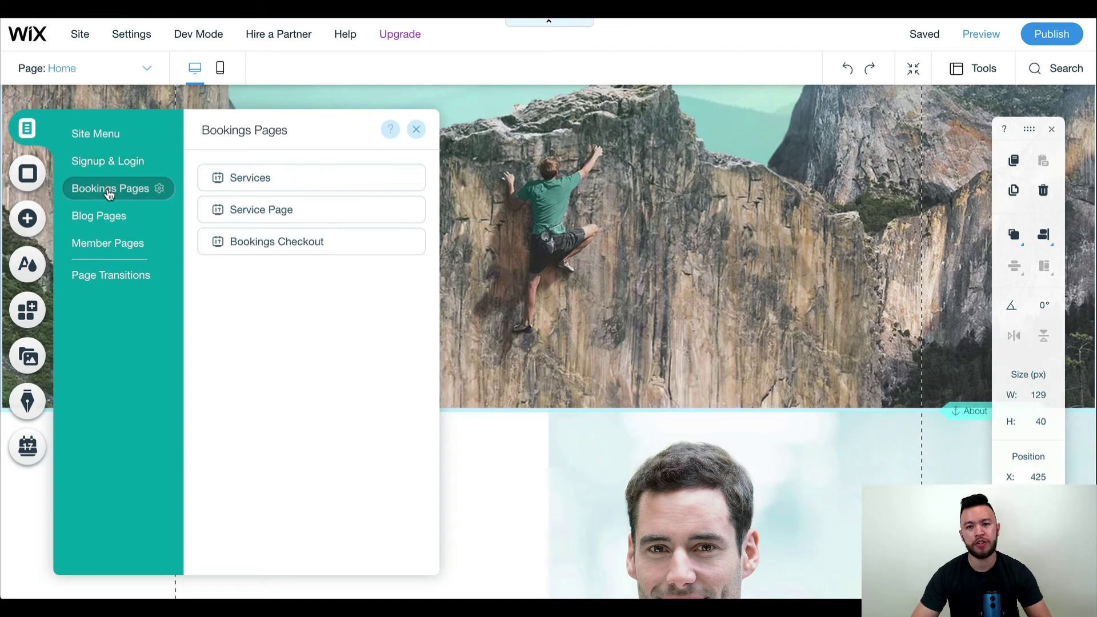
click(109, 225)
click(109, 254)
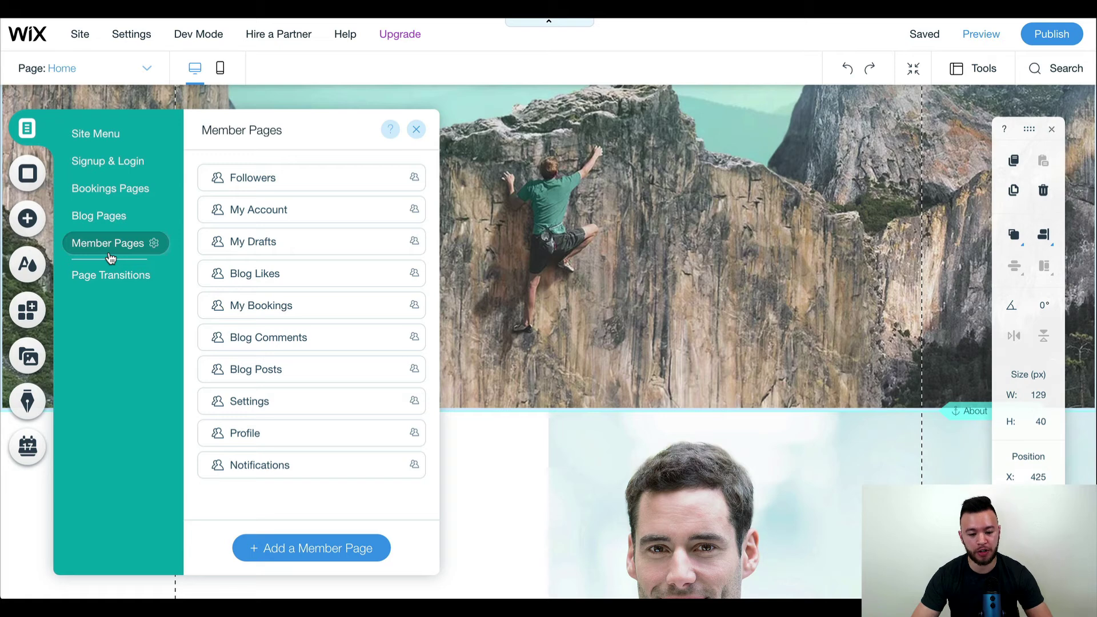
click(119, 278)
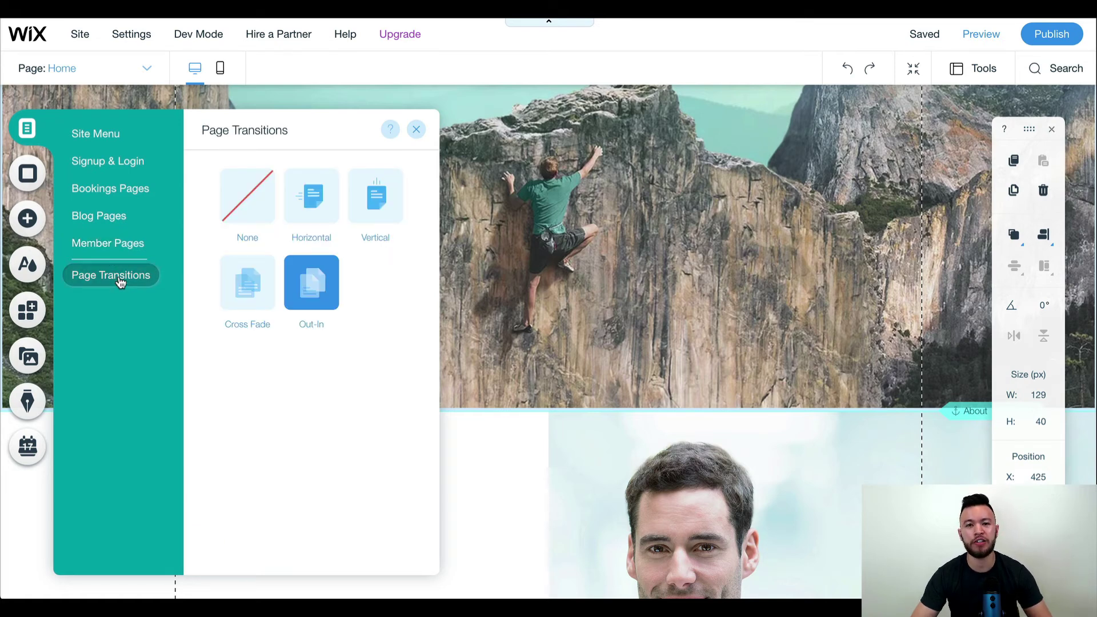
- Review the Services page's options in the site menu, including Rename and Hide
click(99, 137)
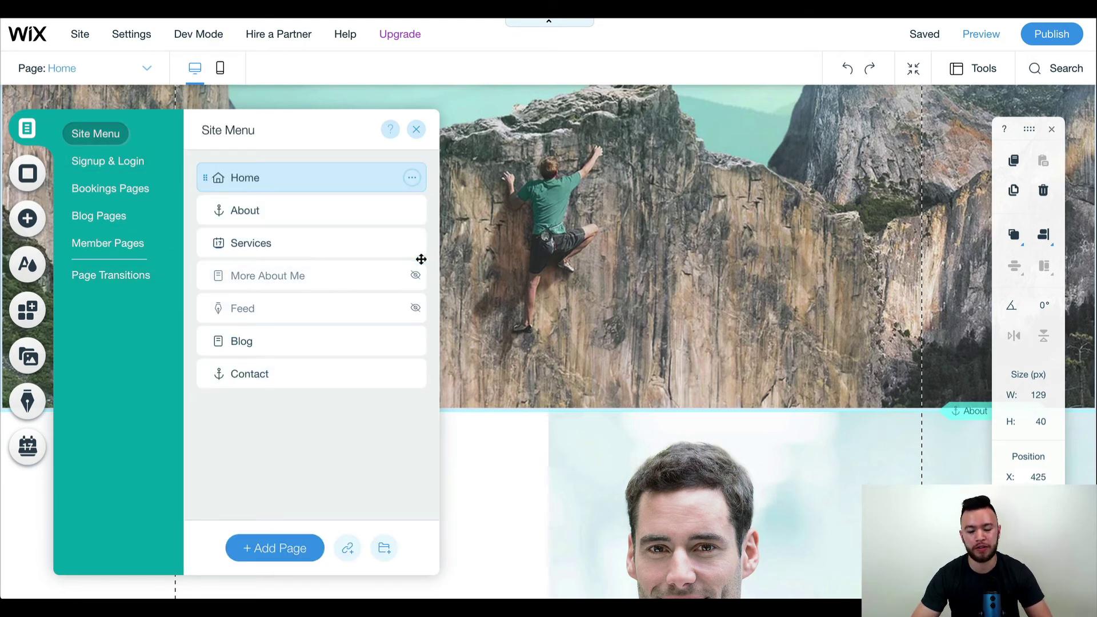
click(412, 243)
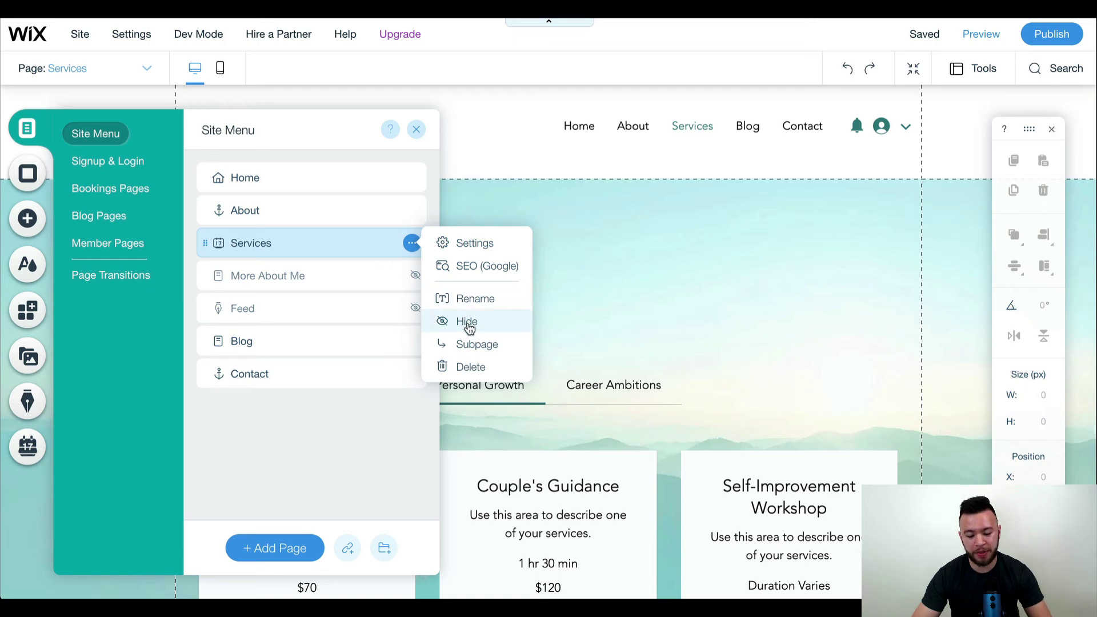
click(367, 441)
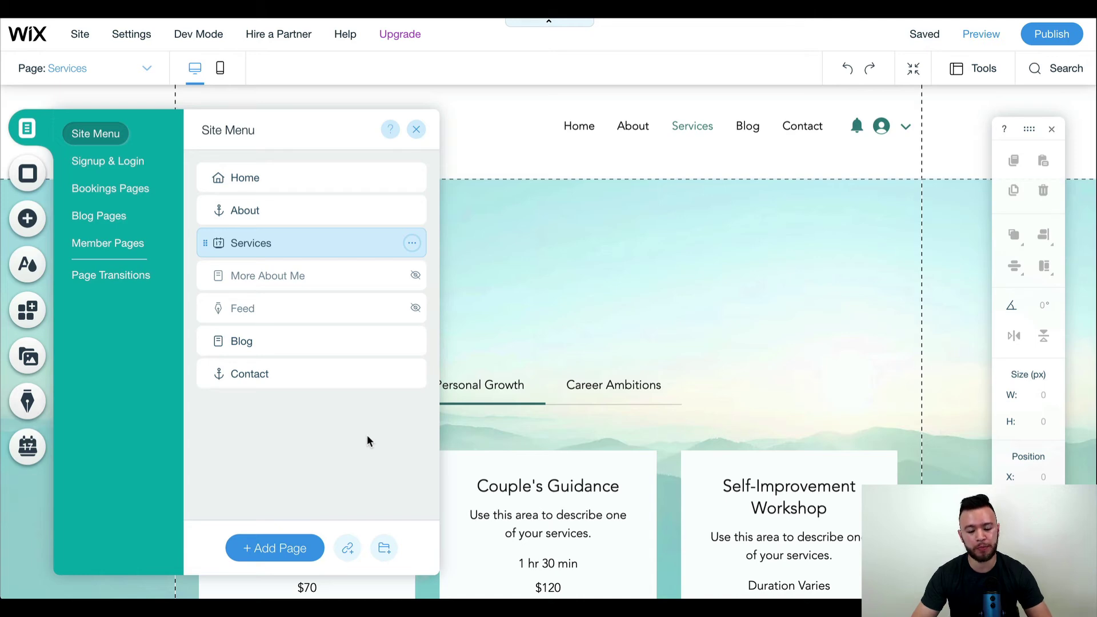
click(412, 243)
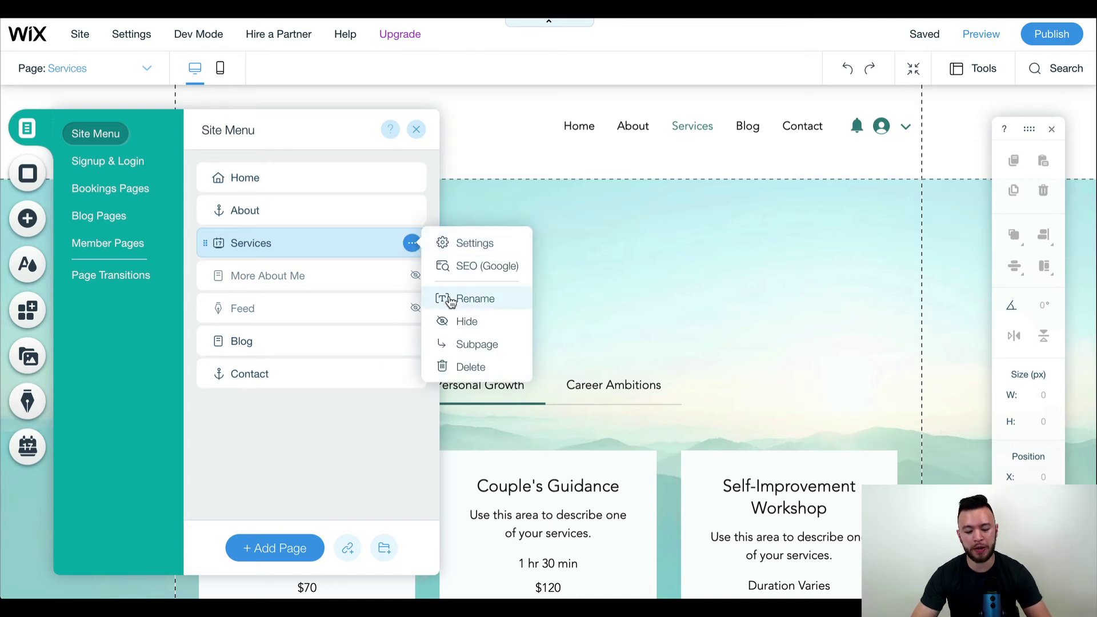
click(352, 398)
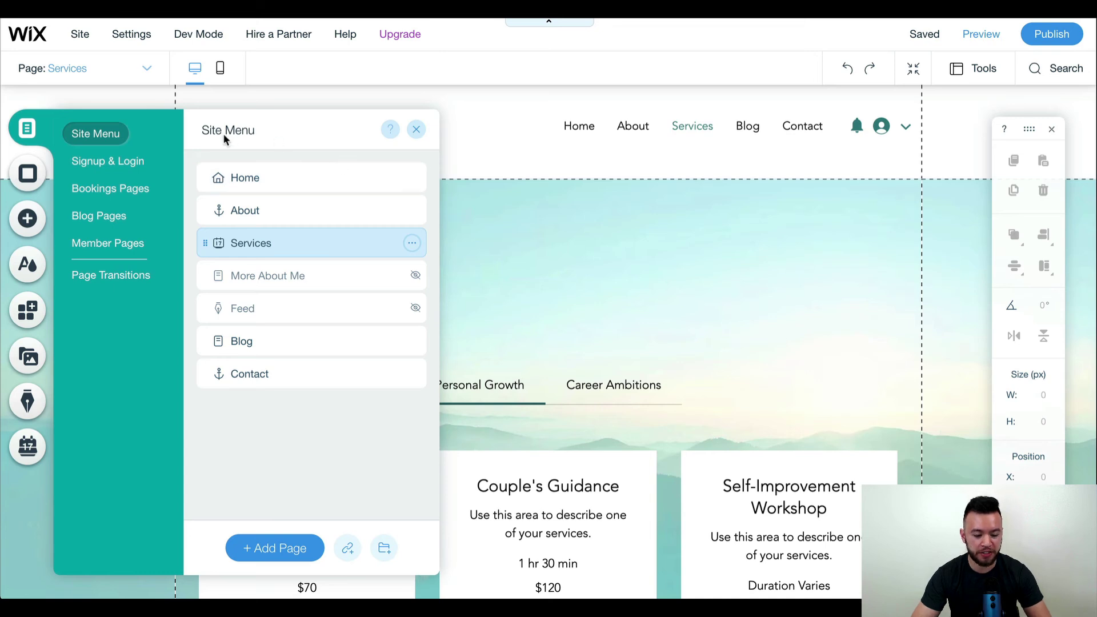
click(412, 245)
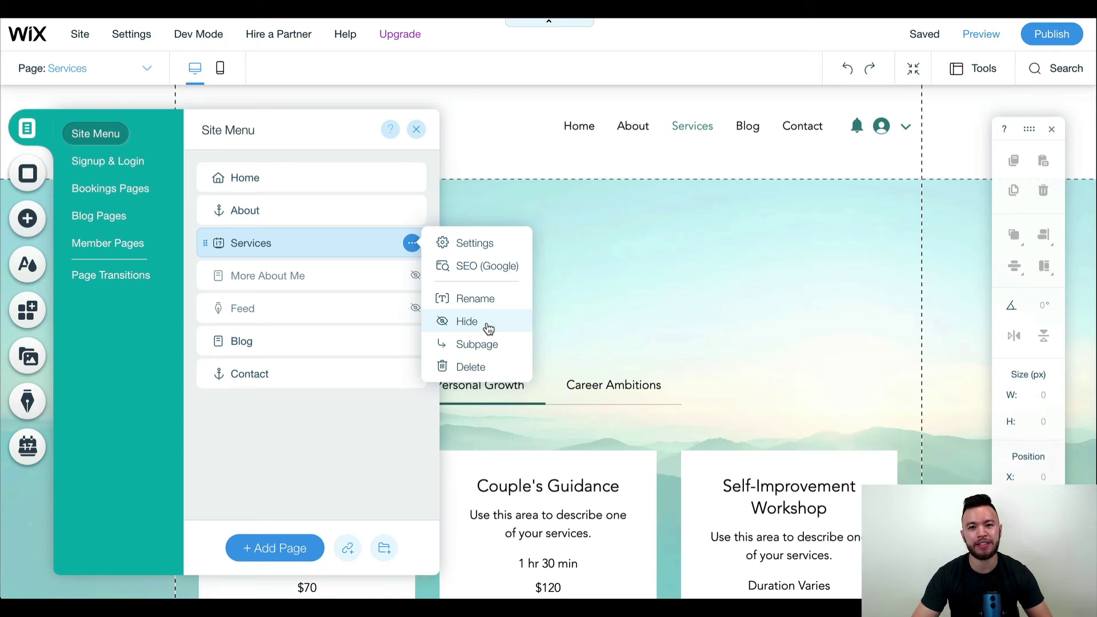
- Look at the page background choices, then browse the addable decorative elements from Themed Lines to Logos & Badges
click(29, 177)
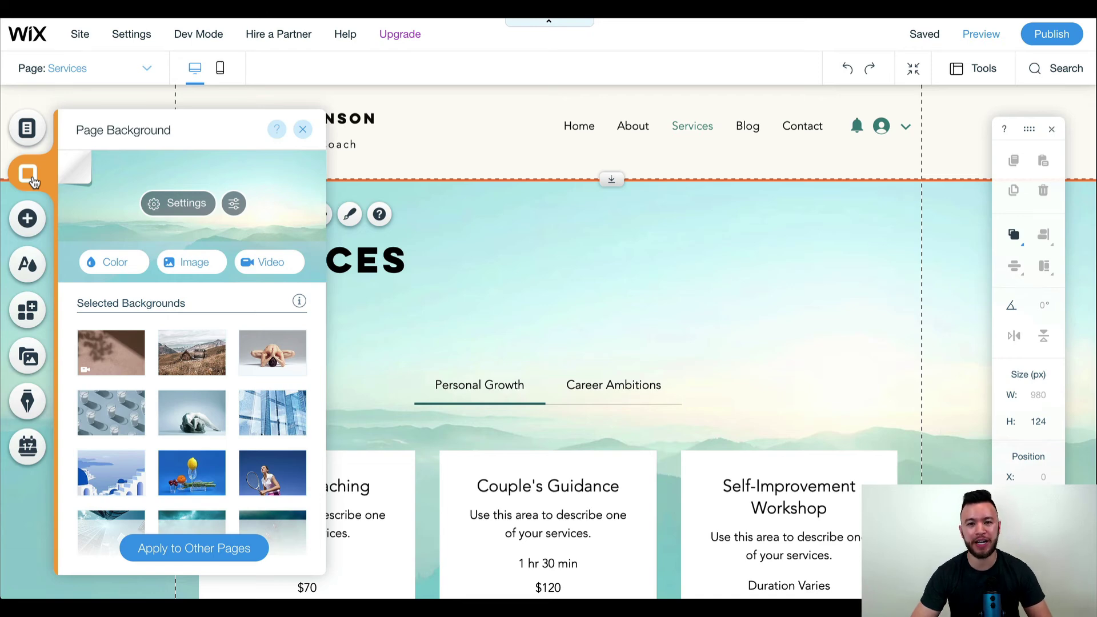
click(30, 177)
click(27, 218)
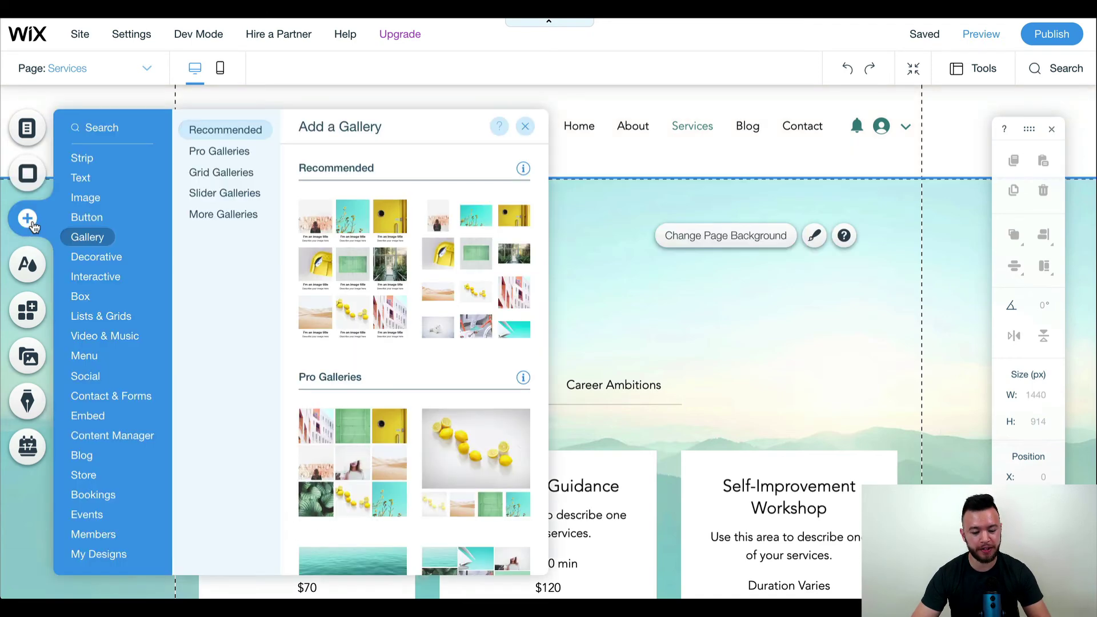
mouse_move(124, 261)
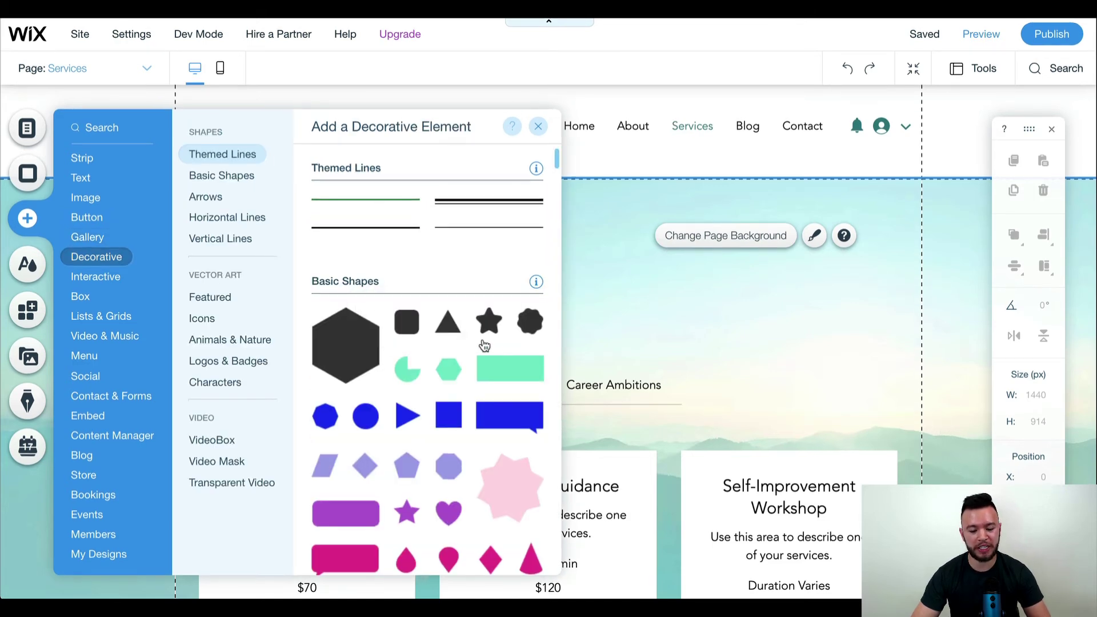
scroll(495, 350, down, 1)
scroll(495, 350, down, 1)
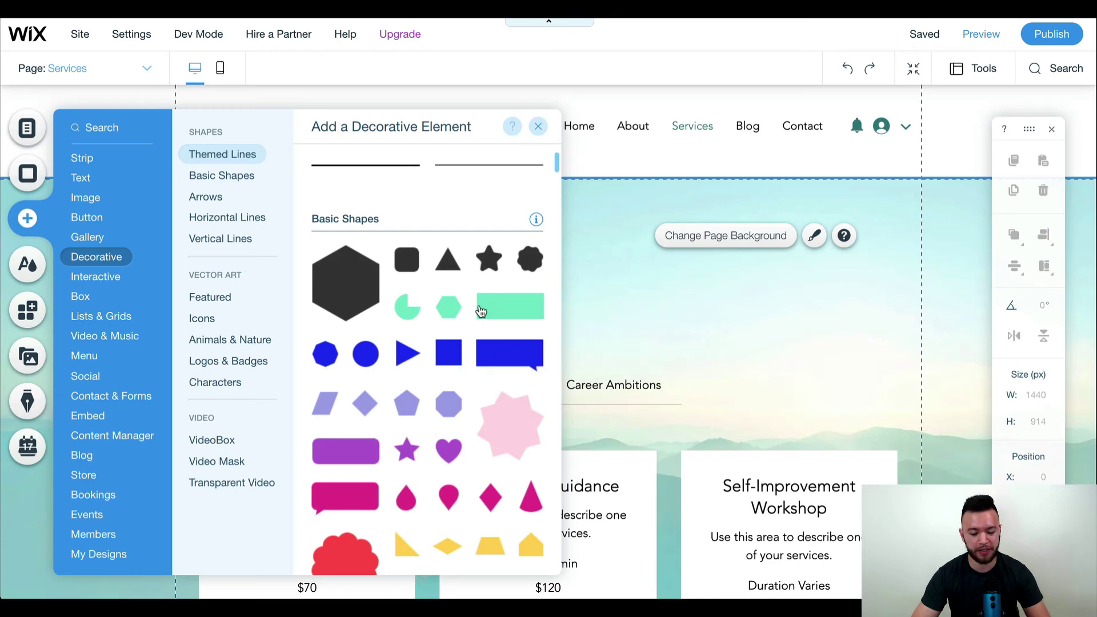
scroll(486, 326, down, 10)
scroll(481, 310, down, 10)
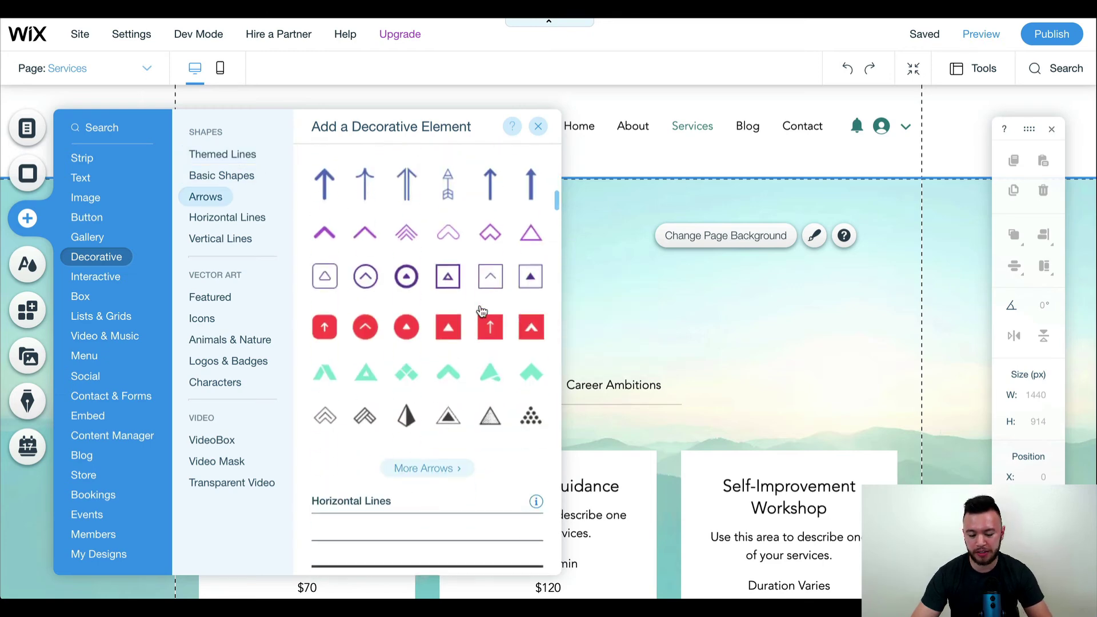
scroll(481, 309, down, 15)
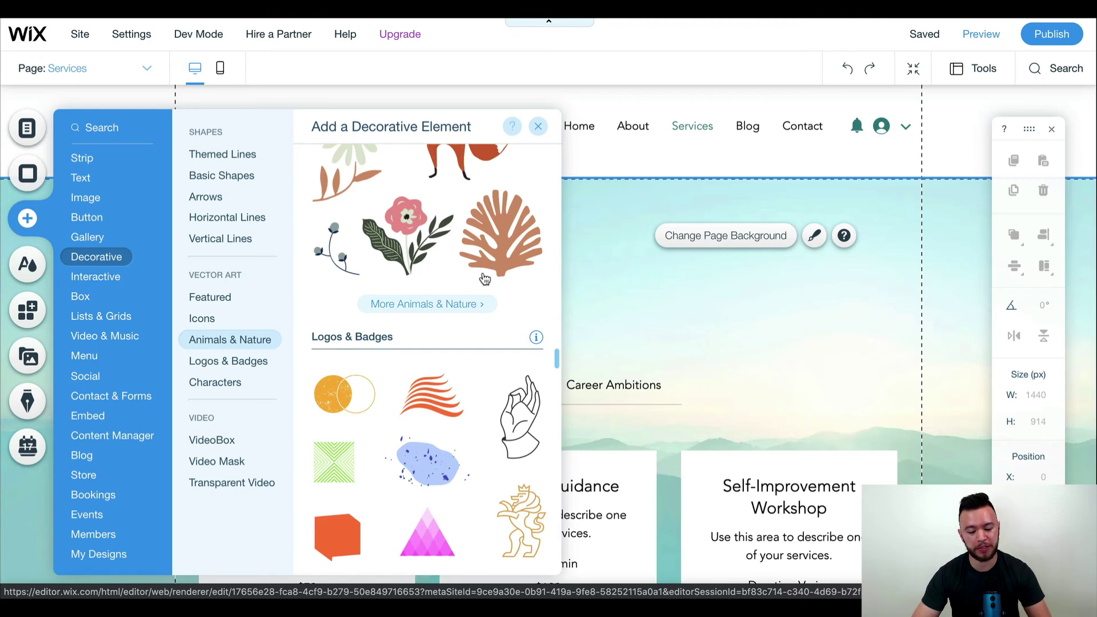
scroll(485, 278, down, 1)
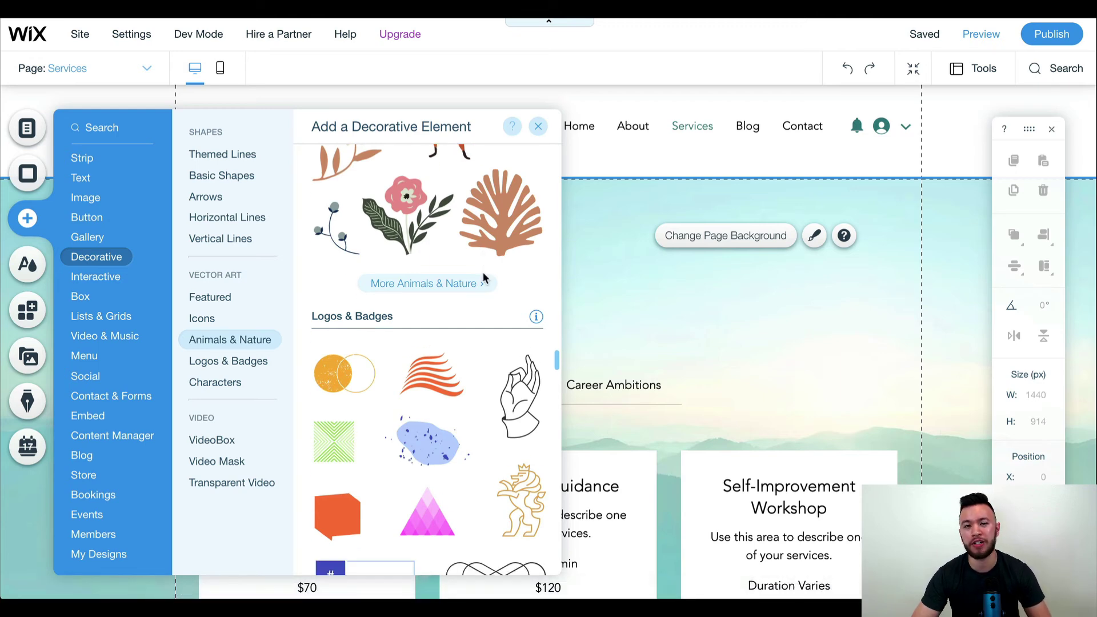
- Look through the site design's color theme and text settings
click(30, 273)
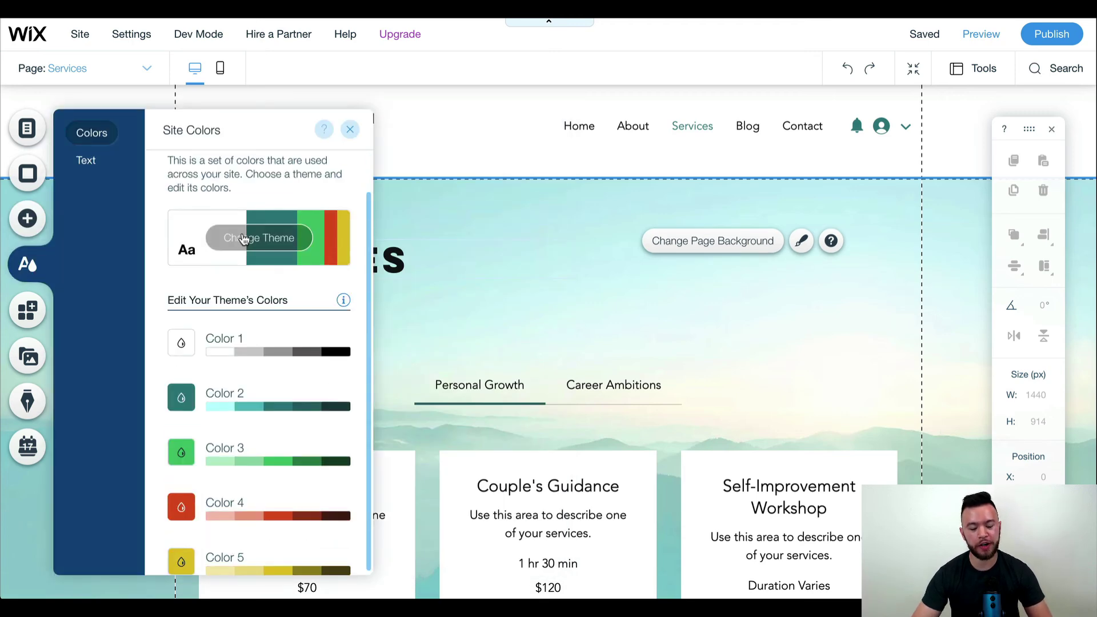
scroll(243, 237, up, 1)
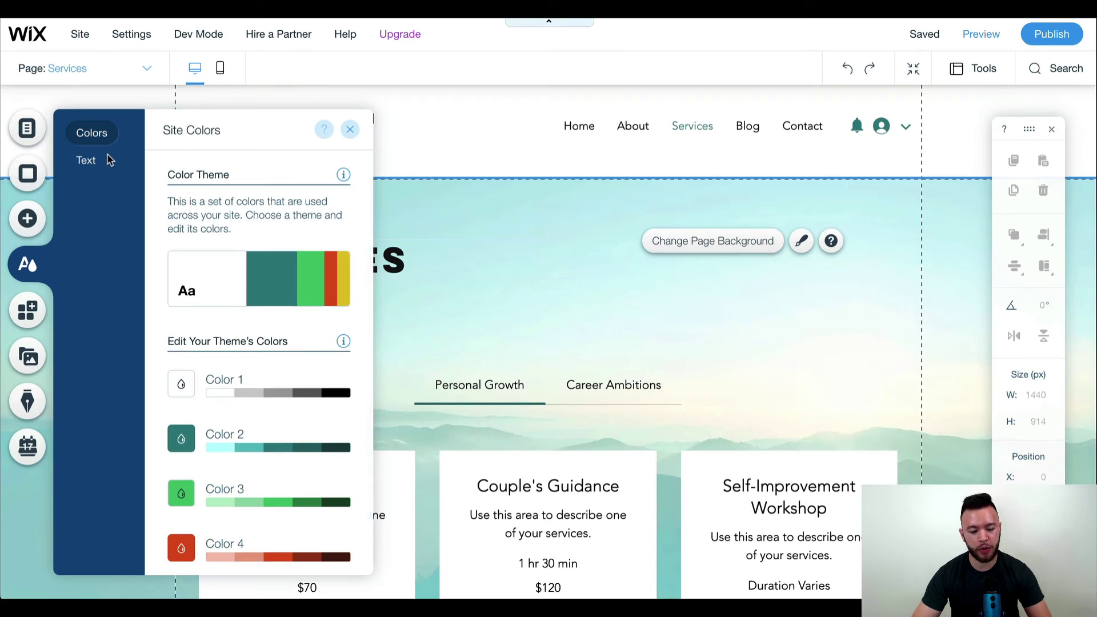
click(93, 166)
click(547, 284)
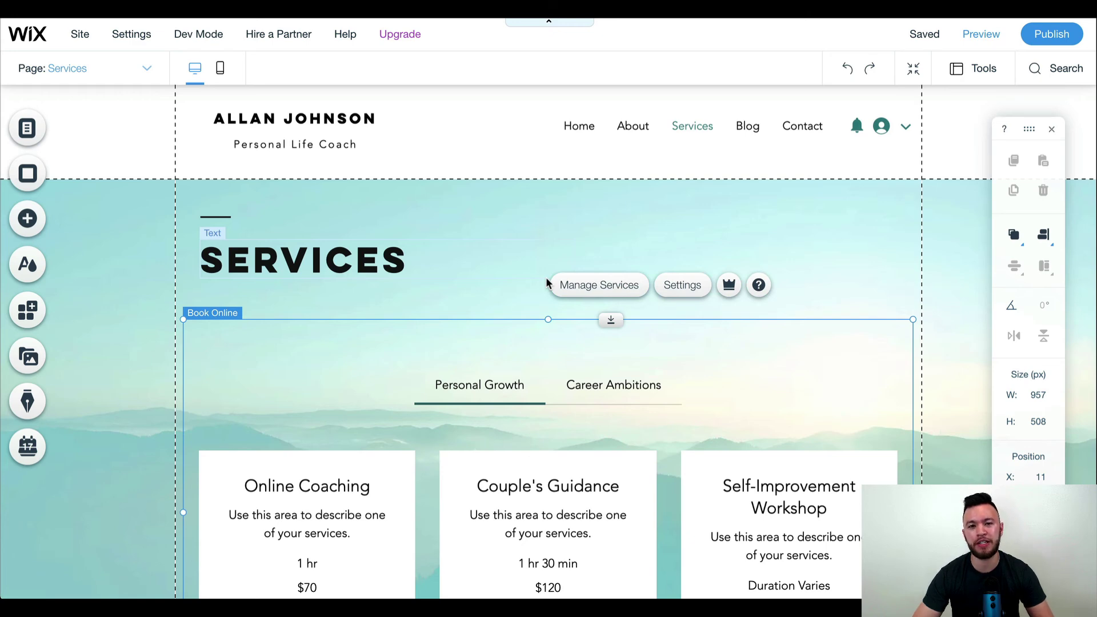
click(27, 264)
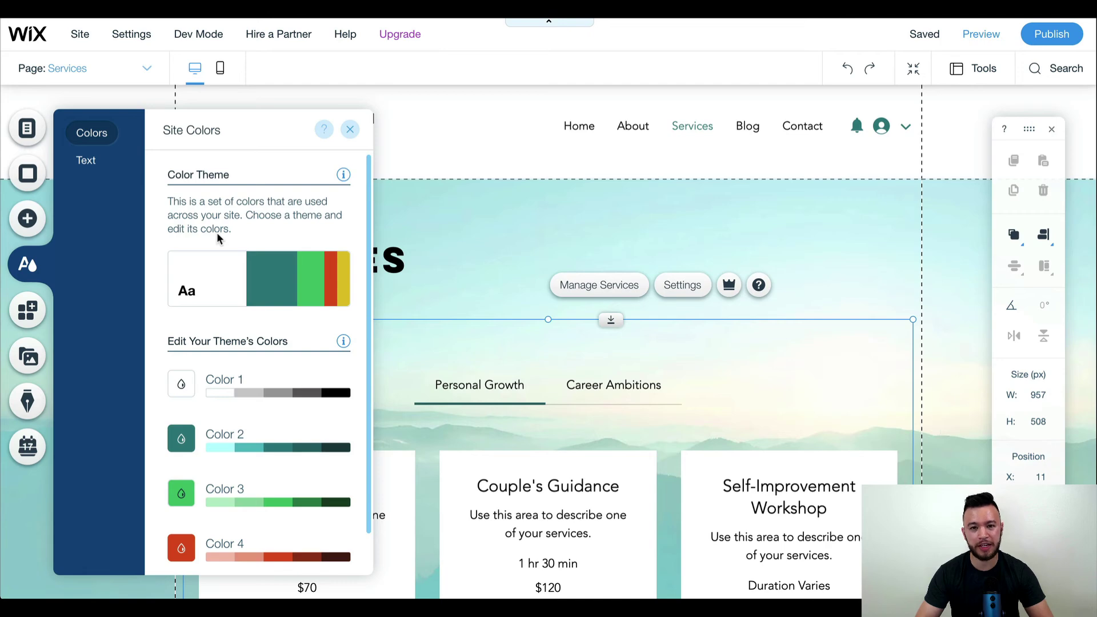
- Browse the Wix App Market home from the recommended apps through Trending Now, Wix Business Solutions and Team Picks to Explore by Category
click(42, 316)
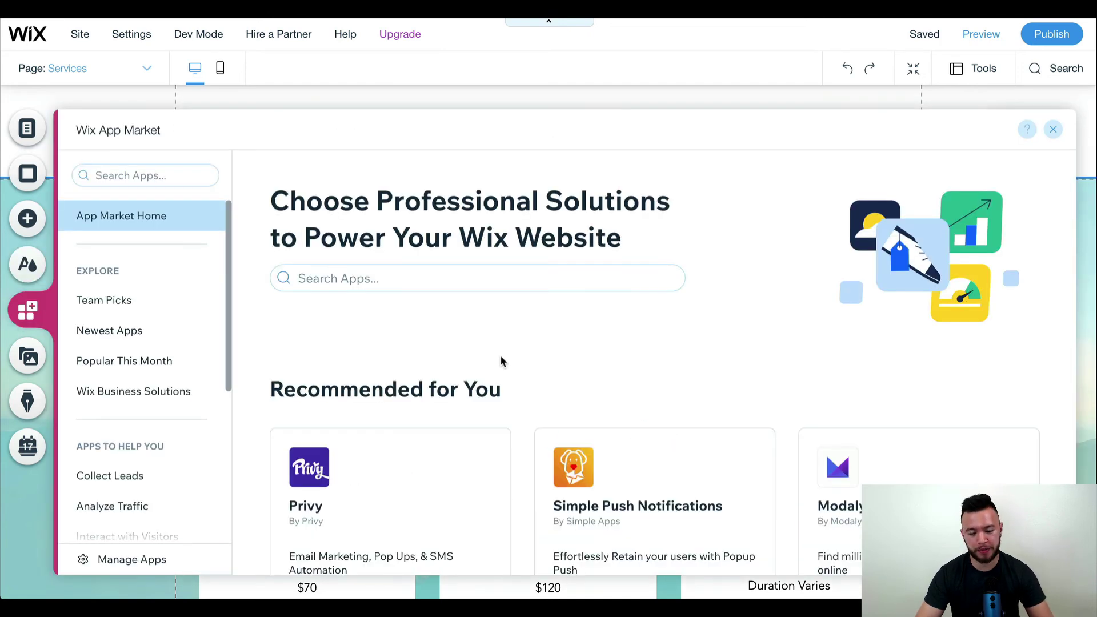
scroll(501, 361, down, 12)
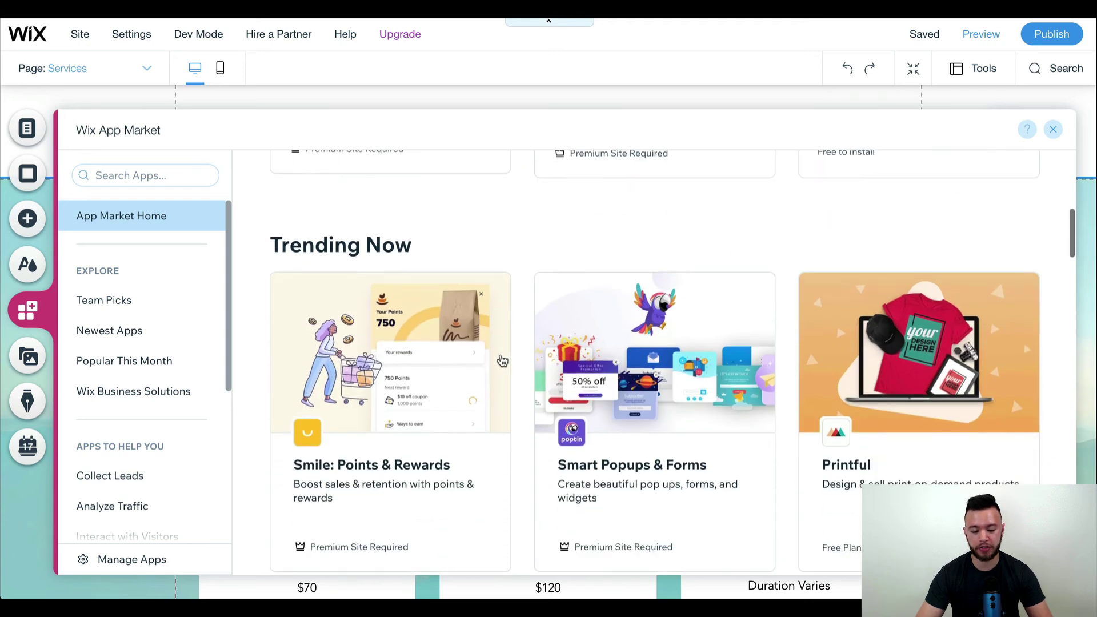
scroll(501, 361, down, 2)
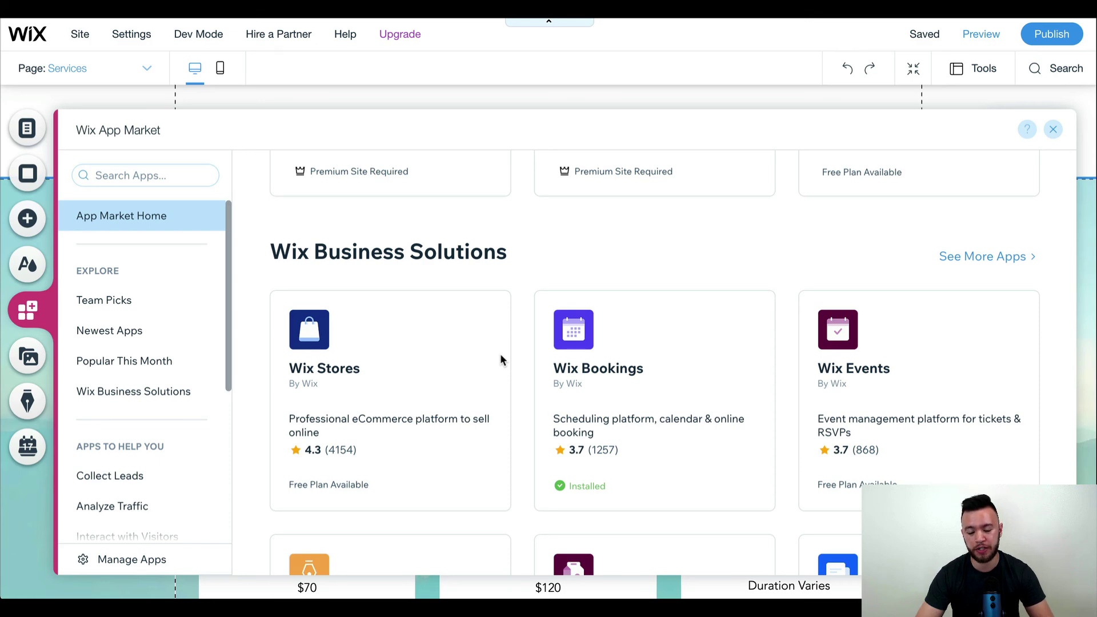
scroll(501, 360, down, 5)
scroll(500, 361, down, 3)
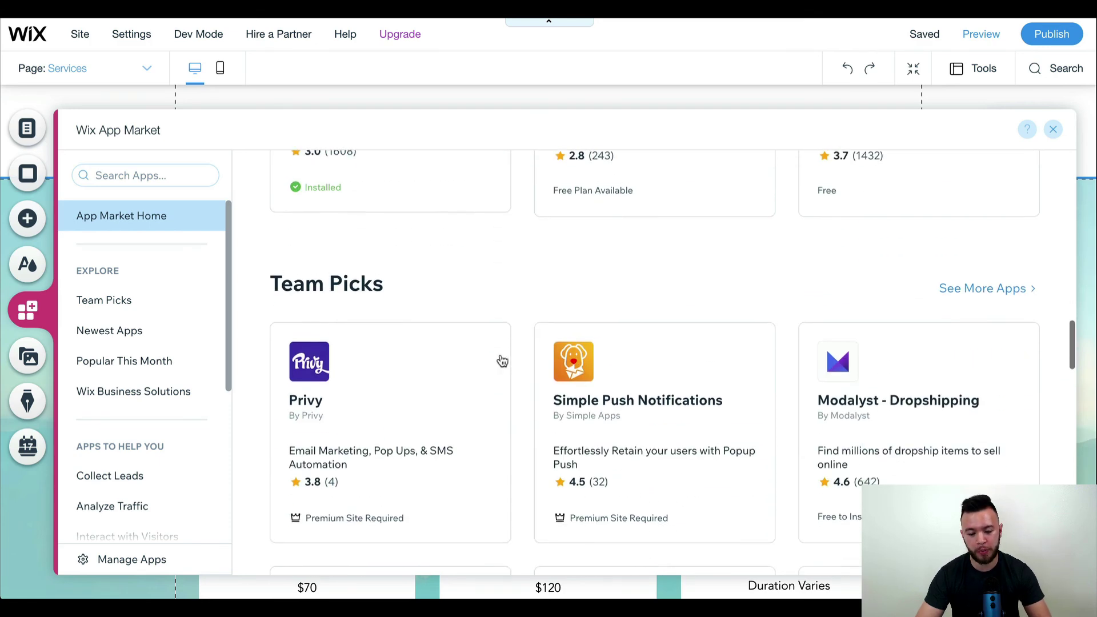
scroll(502, 361, down, 1)
scroll(501, 361, down, 4)
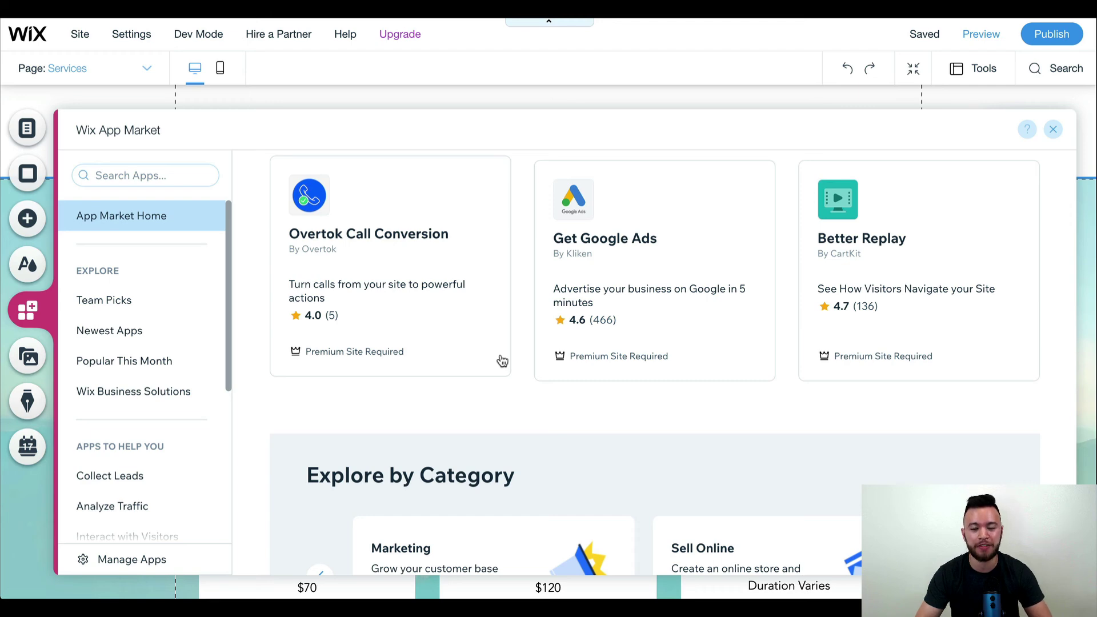
- View the media upload sources, Photo Studio, Video Maker and free Wix images, then close the media options
click(27, 355)
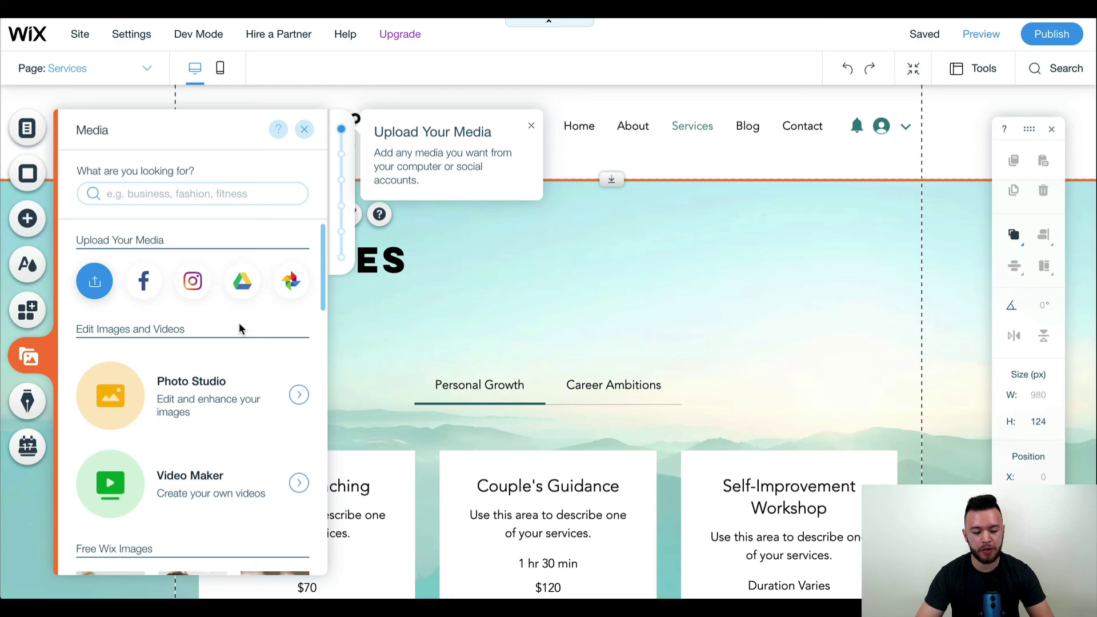
scroll(241, 366, down, 2)
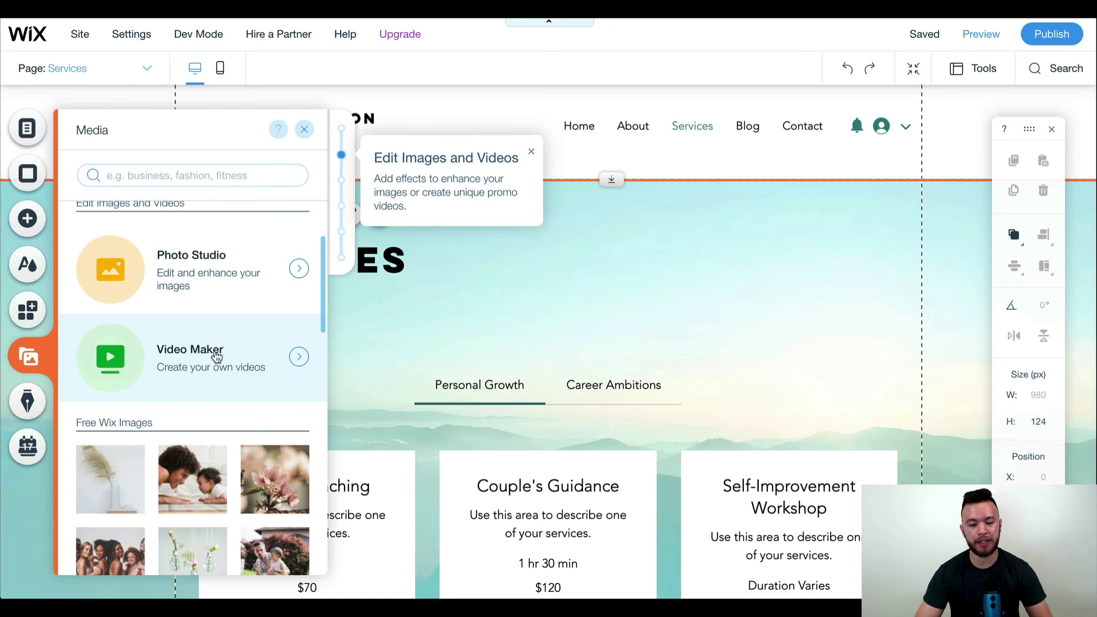
click(383, 233)
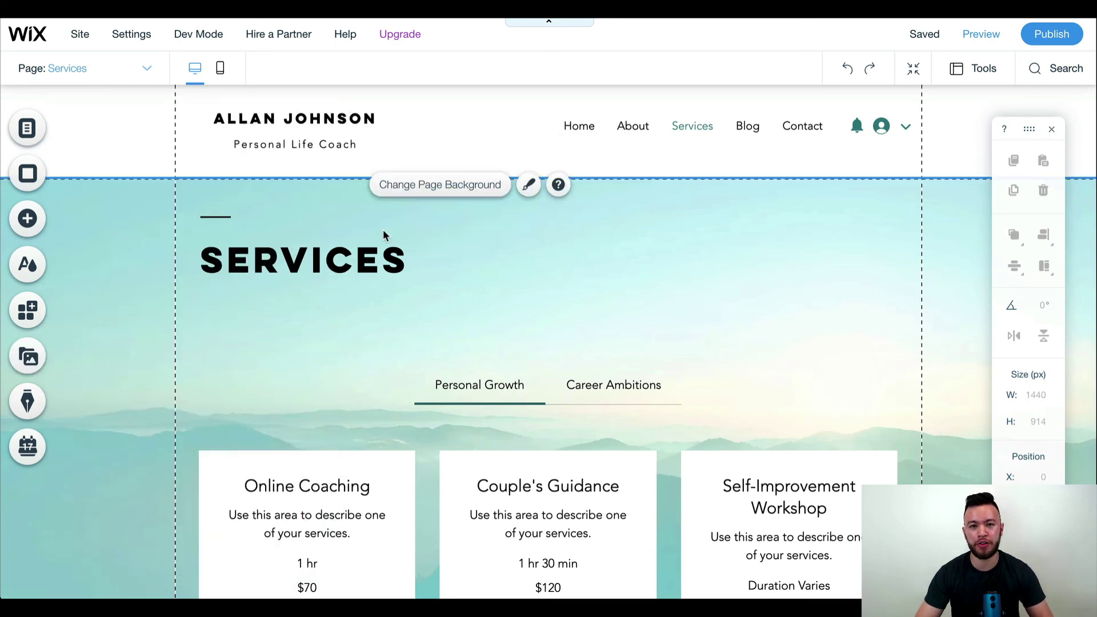
- Look through the Blog Manager, Blog Pages and Add Blog Elements sections, then view the Bookings Manager and close it
click(24, 407)
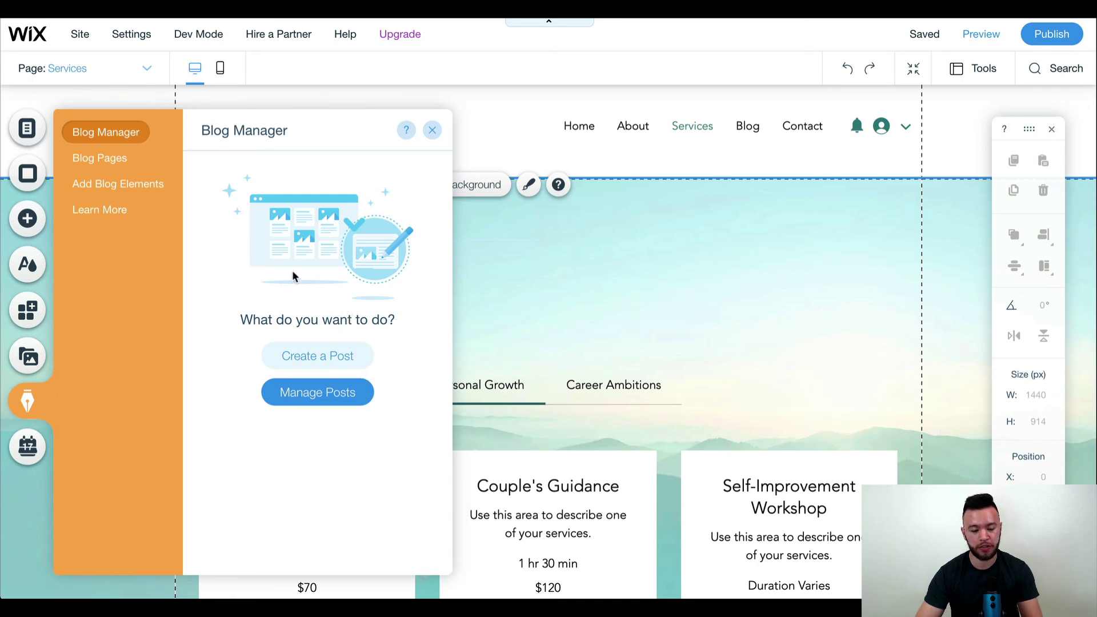
click(119, 162)
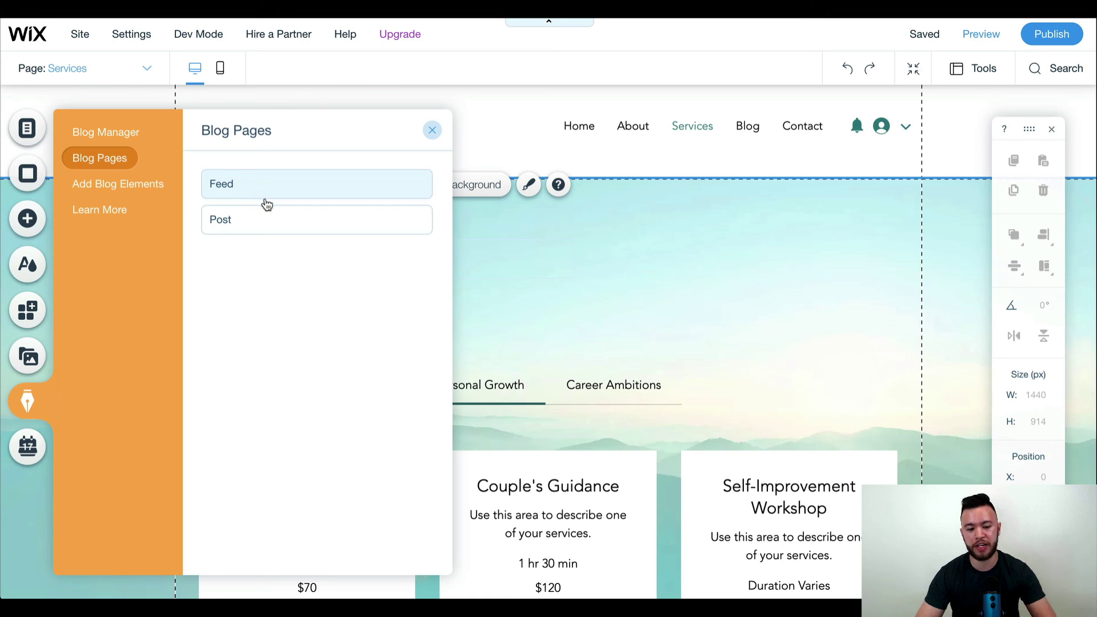
click(126, 188)
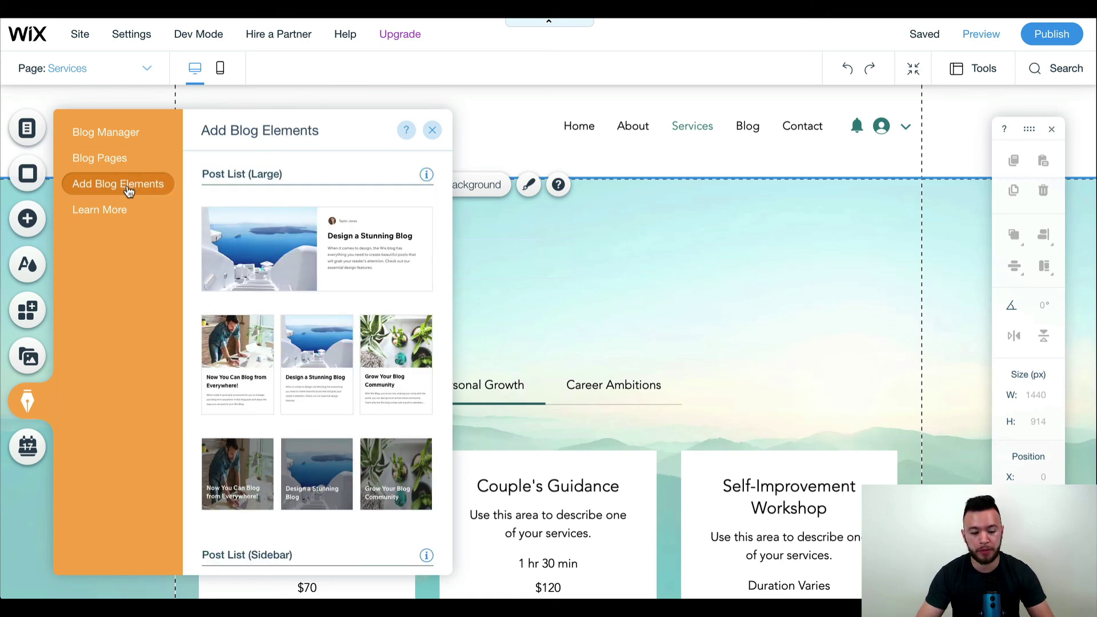
click(109, 221)
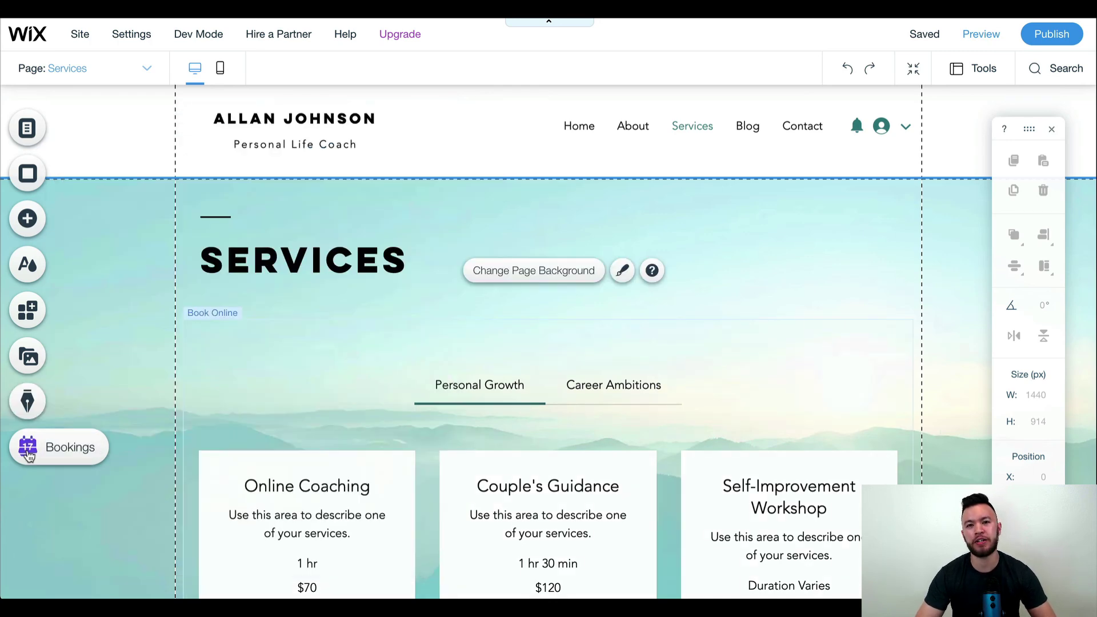
click(29, 452)
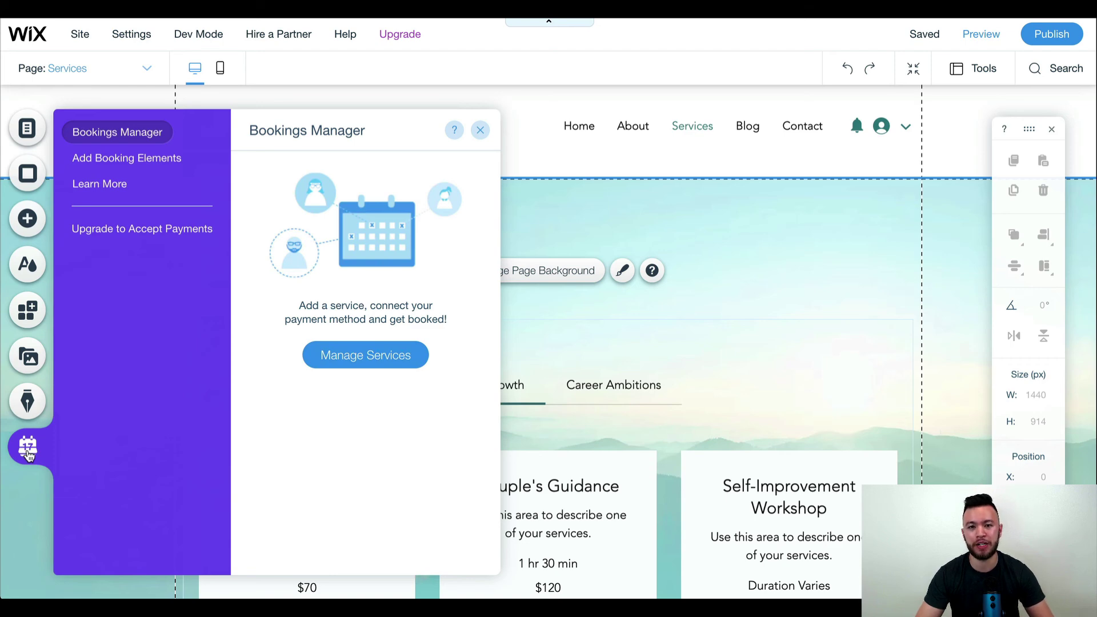
click(28, 449)
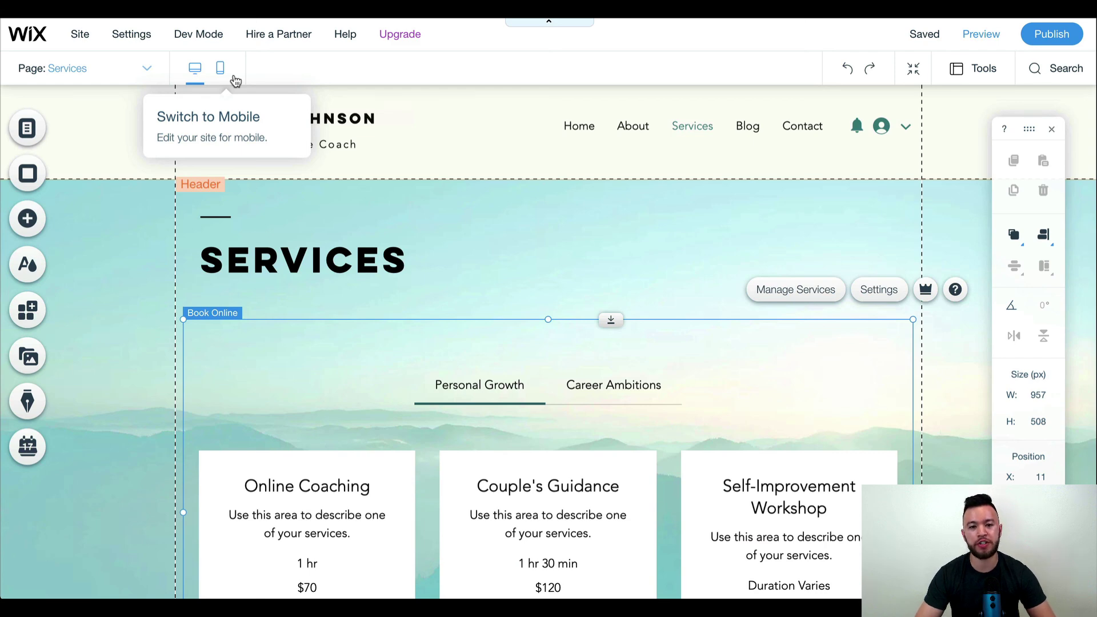
- View the mobile version of the Services page, then look over its service cards in the desktop version
click(236, 81)
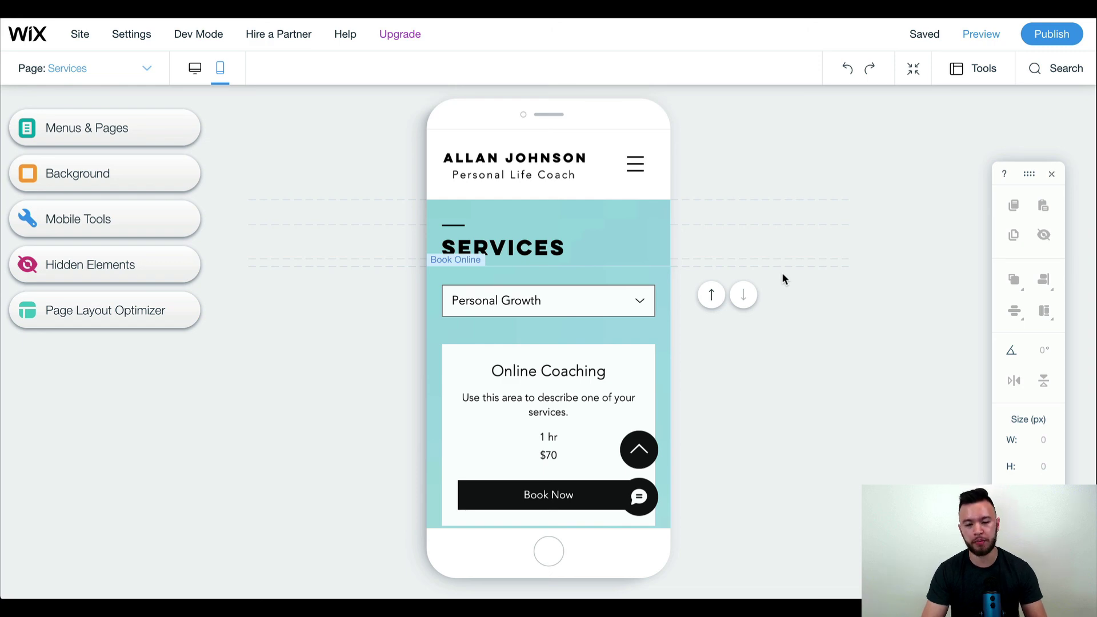
mouse_move(695, 221)
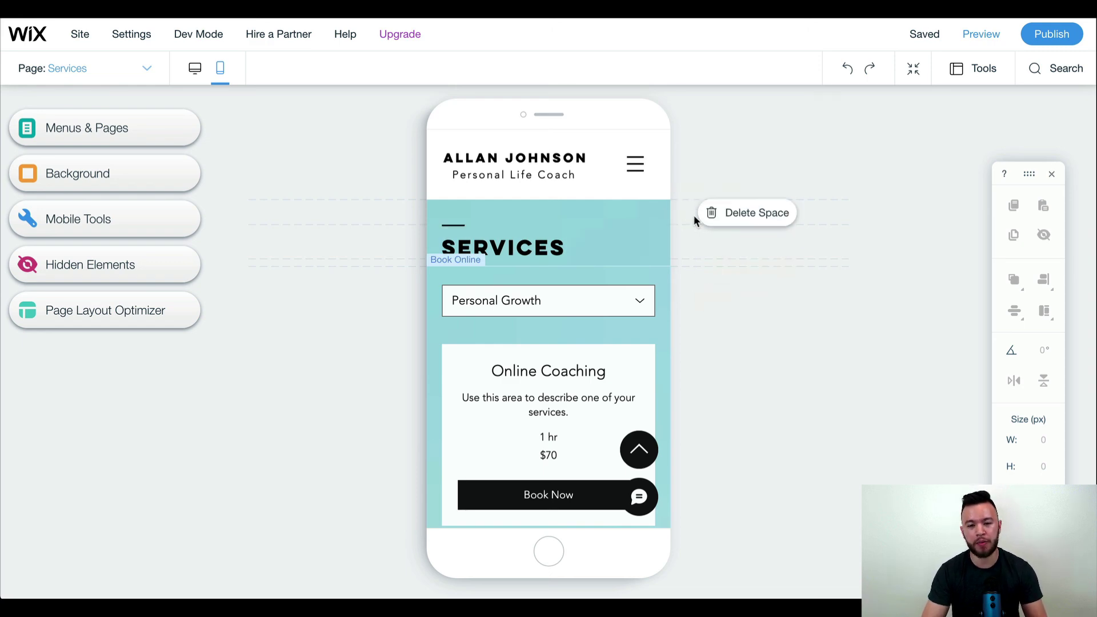
scroll(584, 286, down, 3)
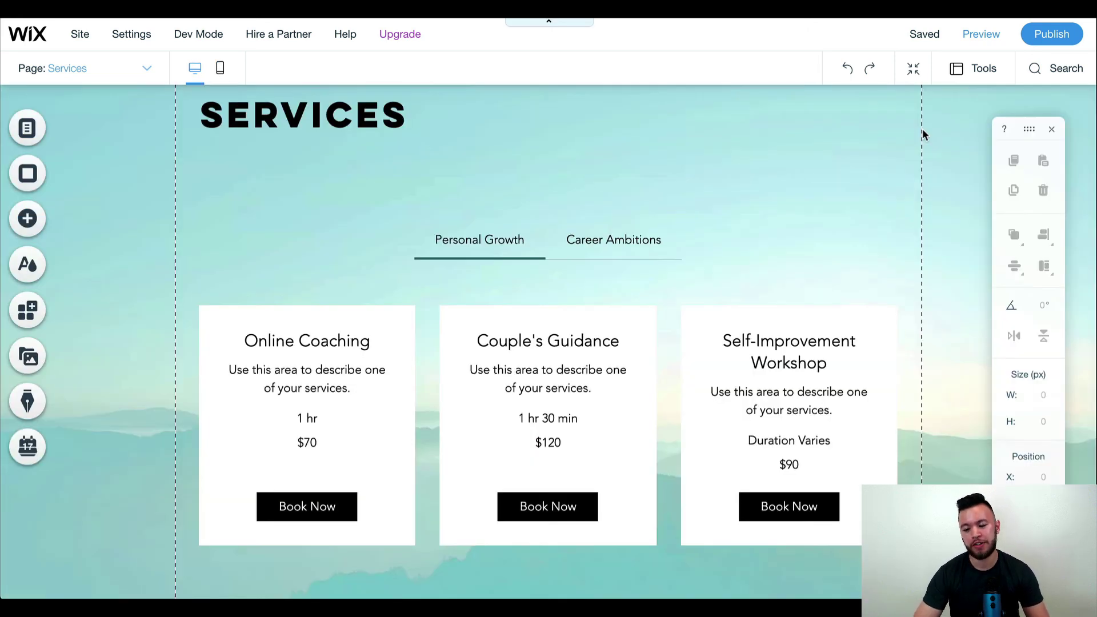
- Preview the site and look over the Services page down to its Contact form and back up
click(987, 45)
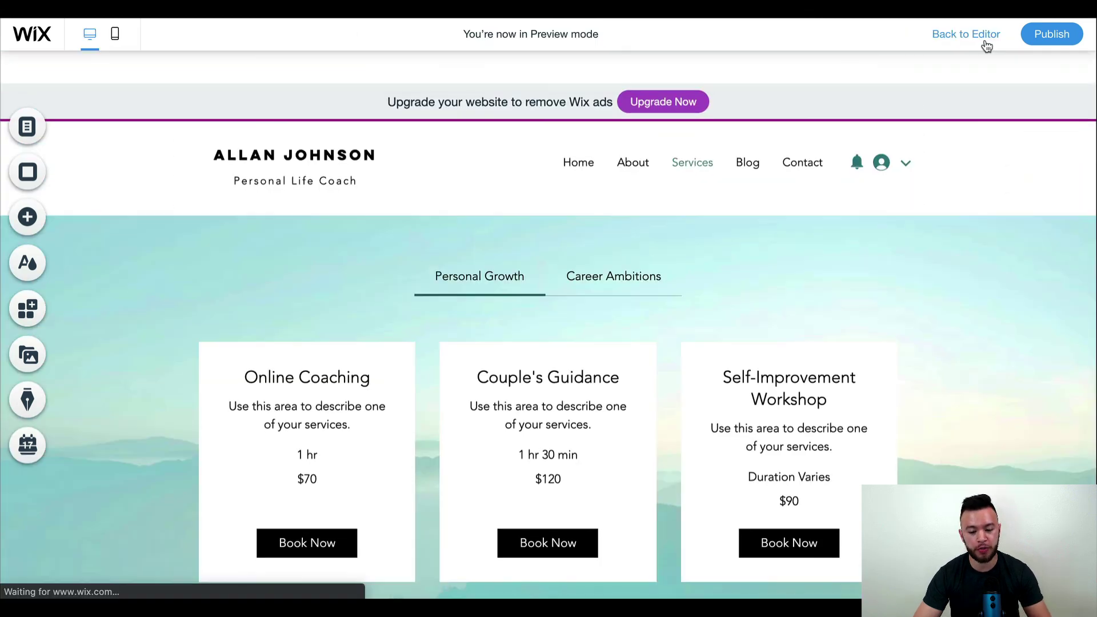
scroll(808, 229, down, 5)
scroll(806, 240, up, 3)
scroll(806, 245, down, 5)
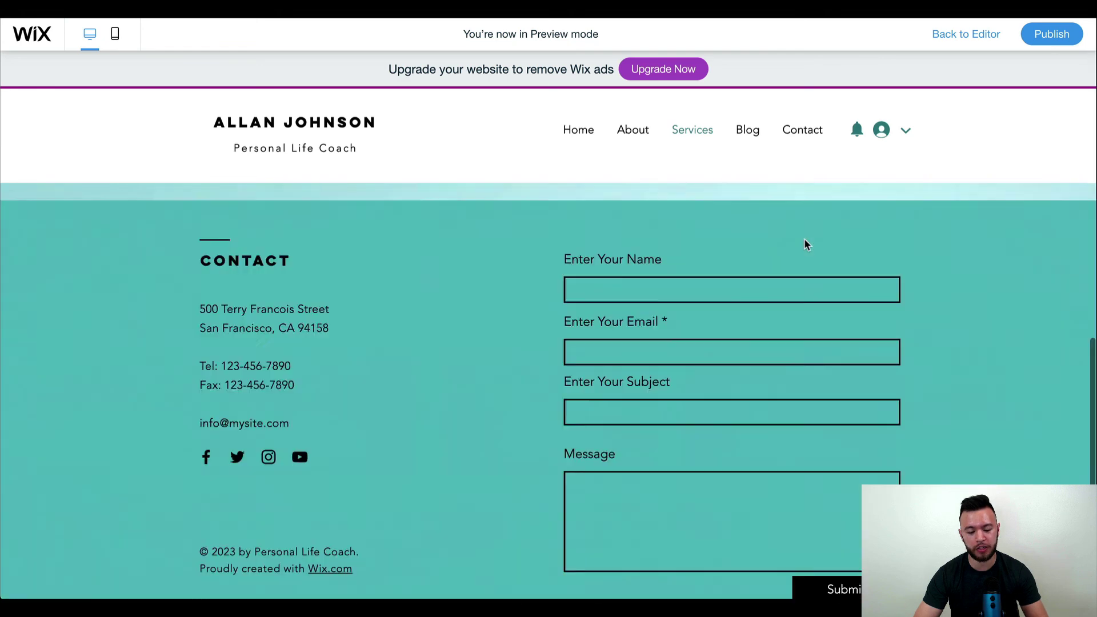
scroll(804, 243, up, 8)
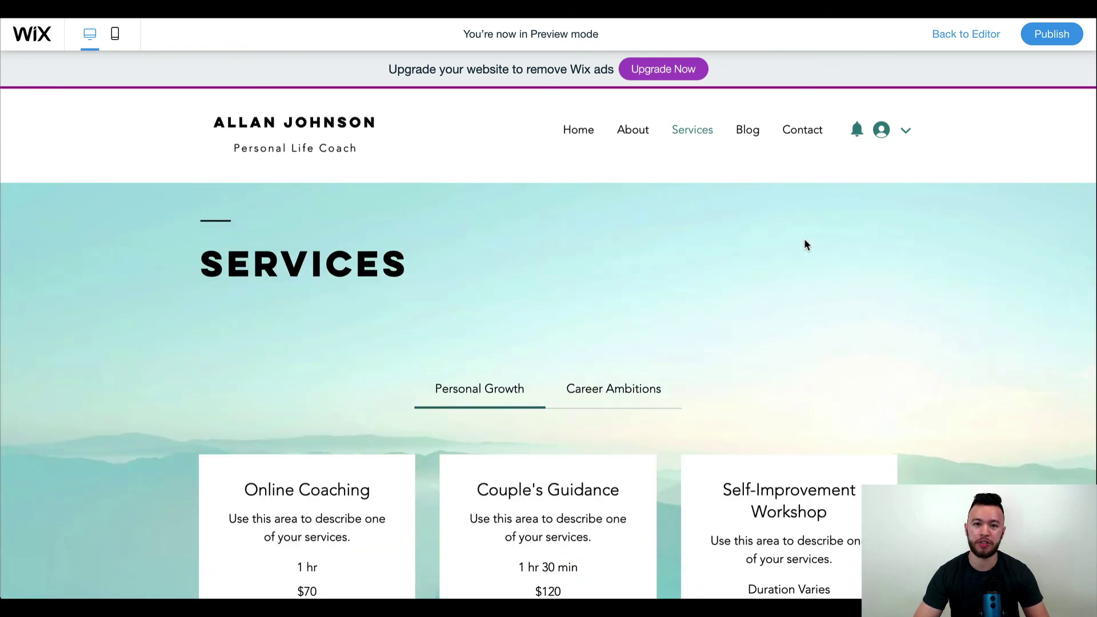
click(992, 37)
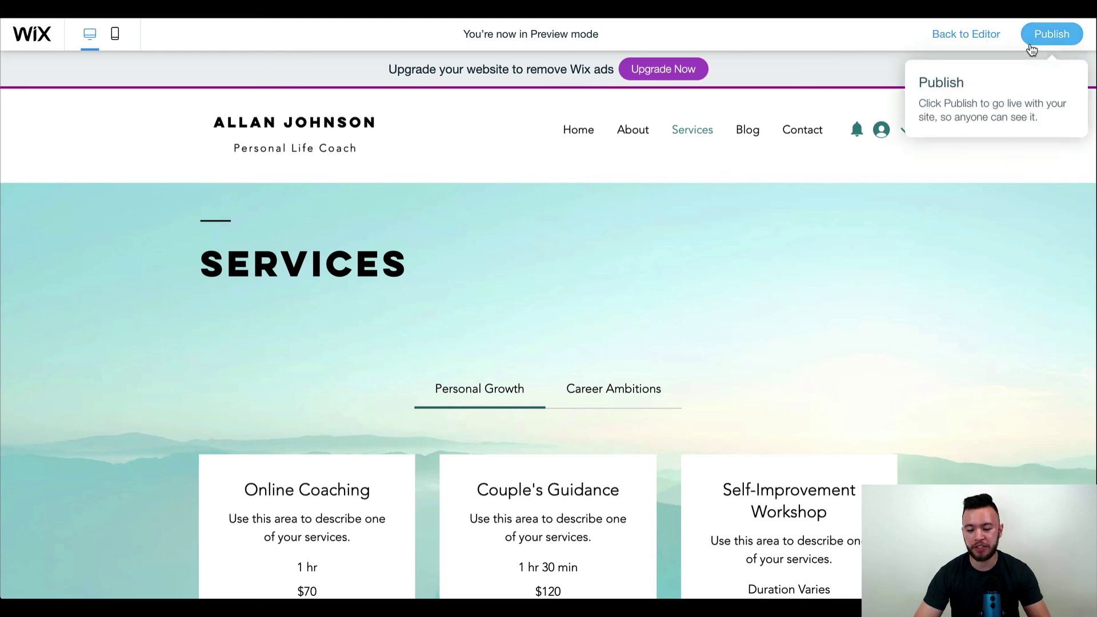